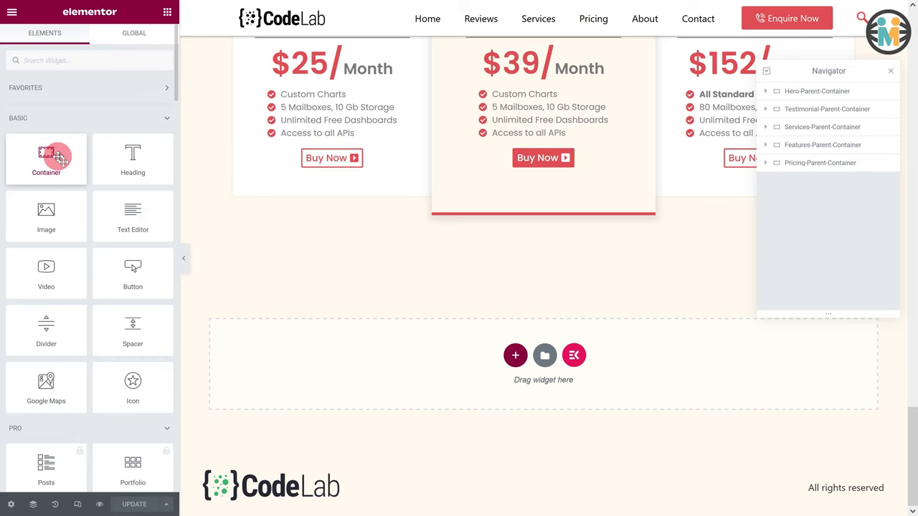
Add a container below the pricing section named Accordion-Parent-Container, with items laid out in a row
drag(55, 154, 338, 349)
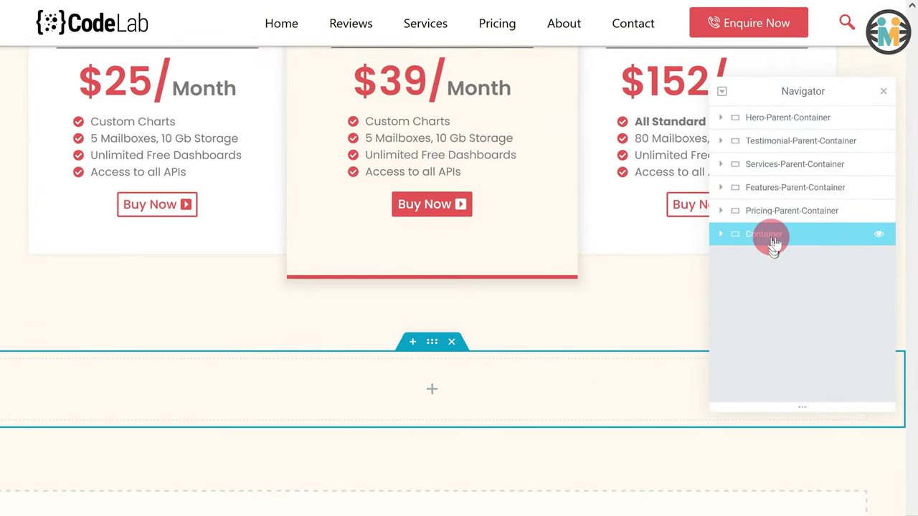
double_click(774, 239)
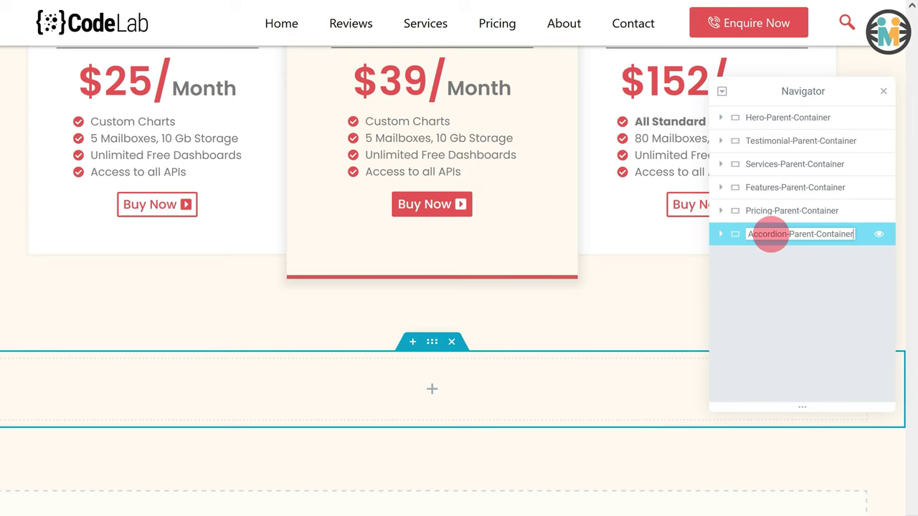
key(Return)
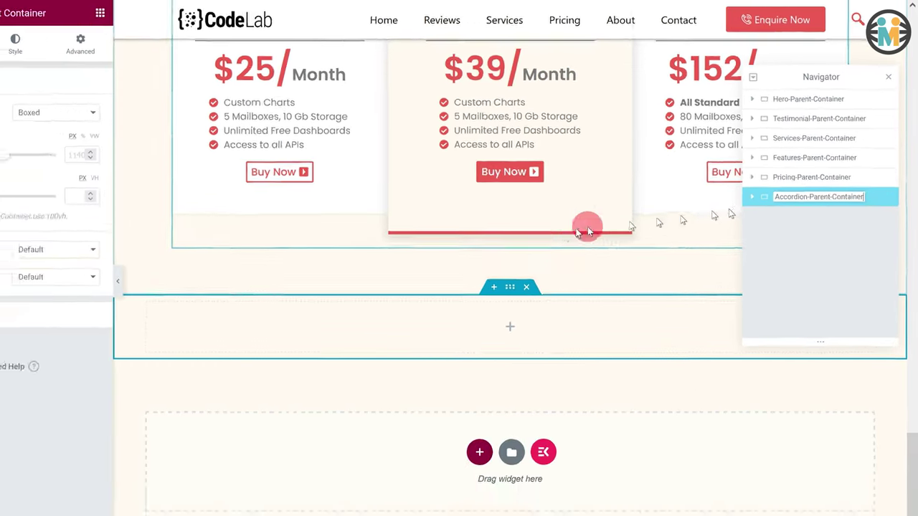
click(18, 294)
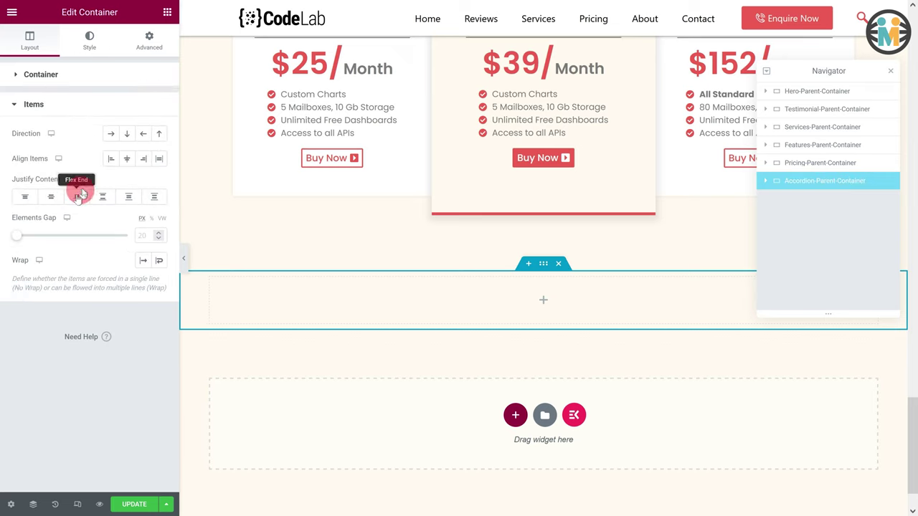
click(112, 134)
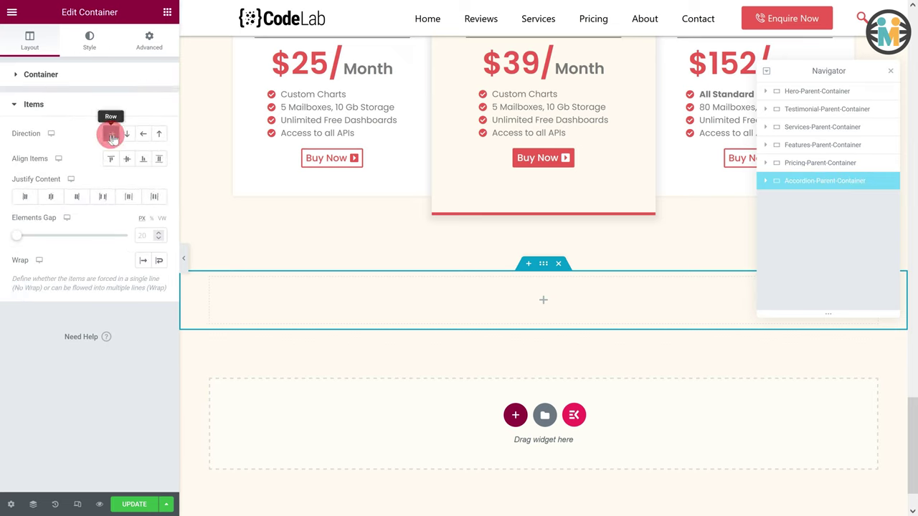
Give the container a classic white background
click(86, 47)
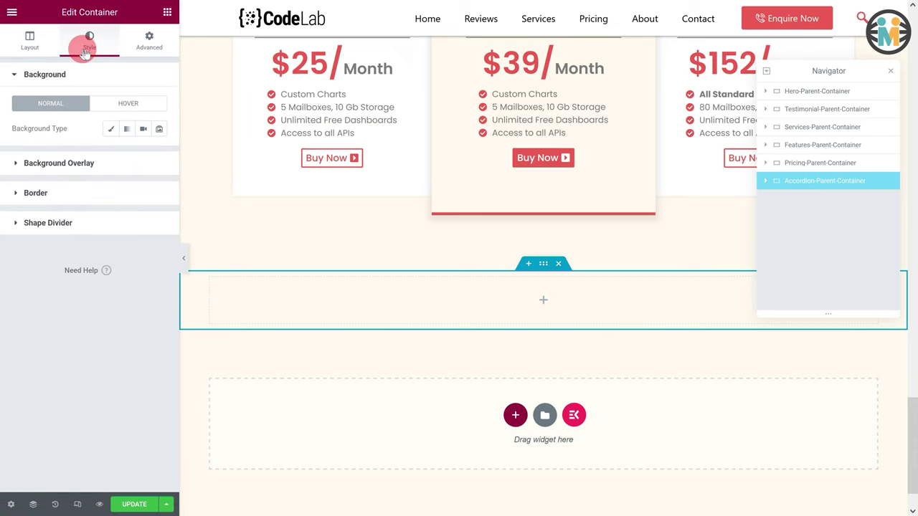
click(111, 130)
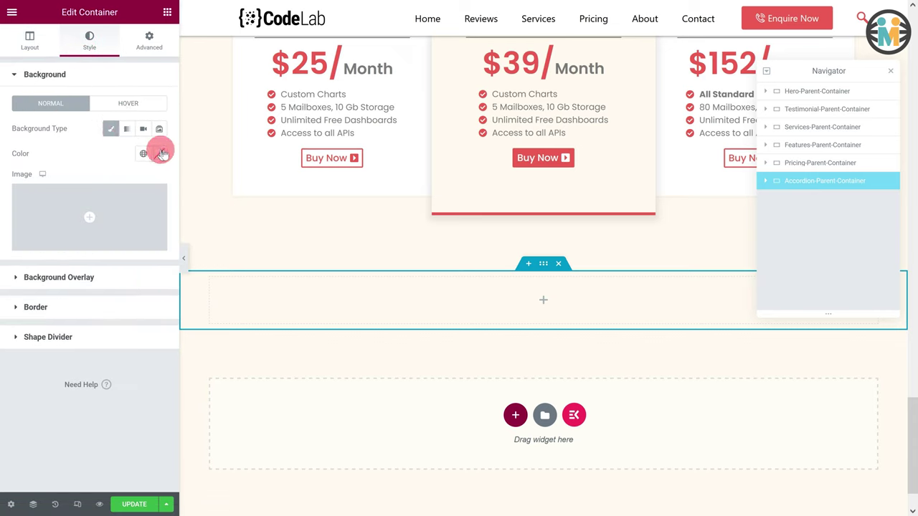
click(152, 155)
click(68, 211)
drag(67, 211, 16, 180)
click(18, 144)
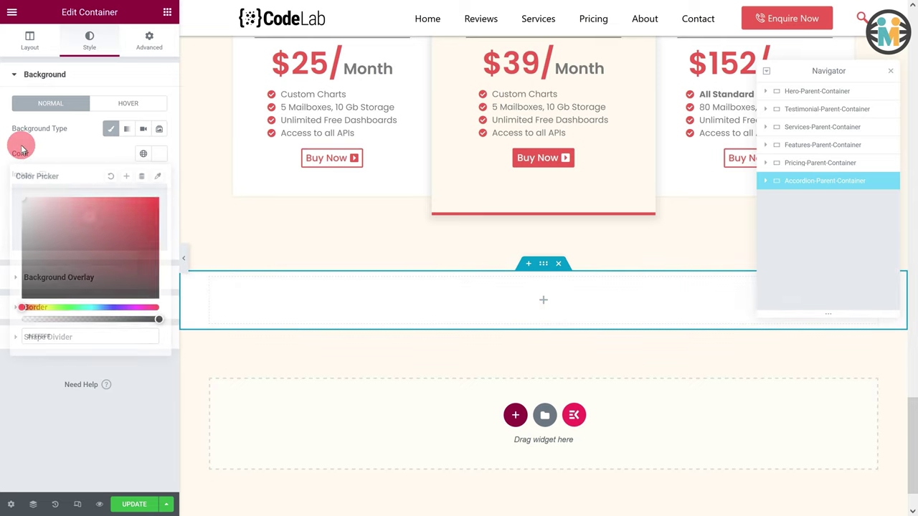
Set unlinked padding to 70 top/bottom and 50 left/right
click(147, 43)
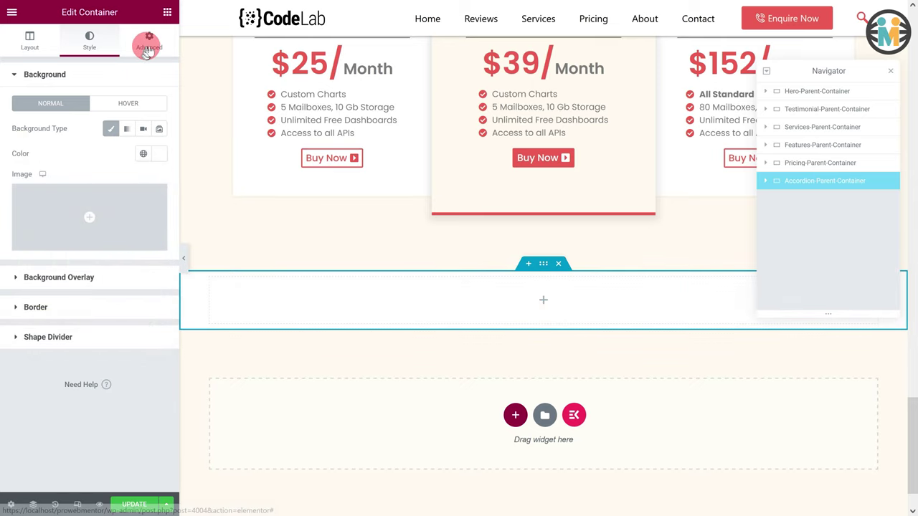
click(152, 164)
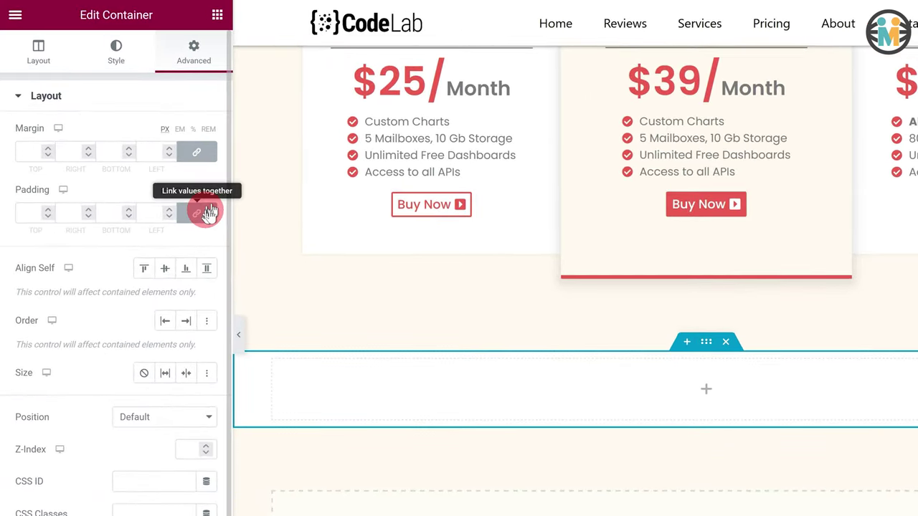
click(26, 213)
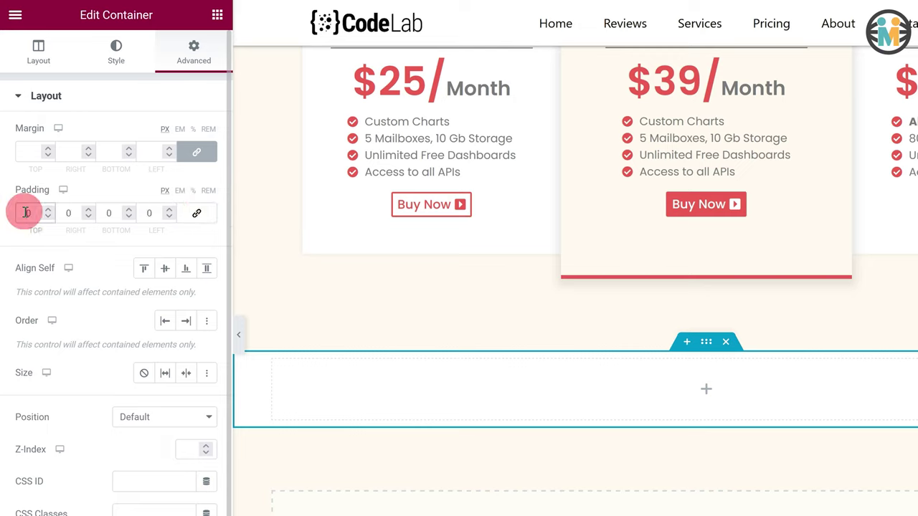
text(70)
click(100, 213)
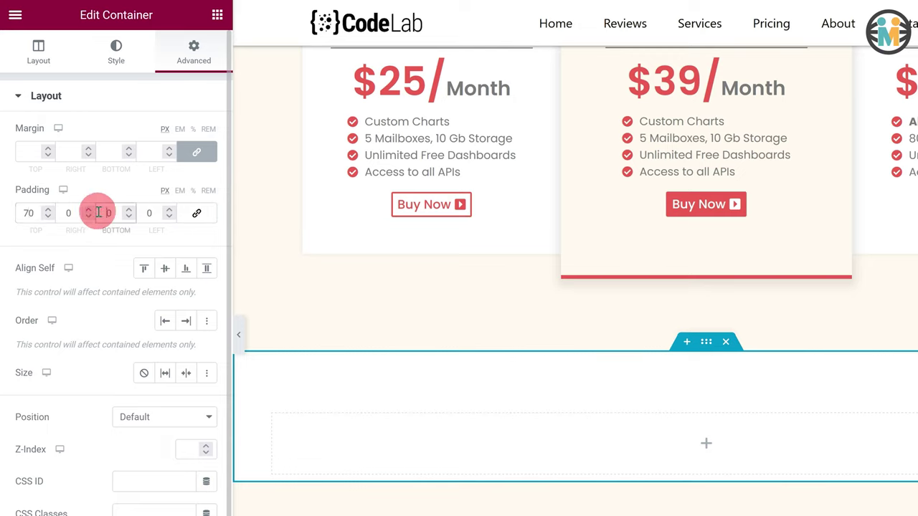
text(70)
click(64, 213)
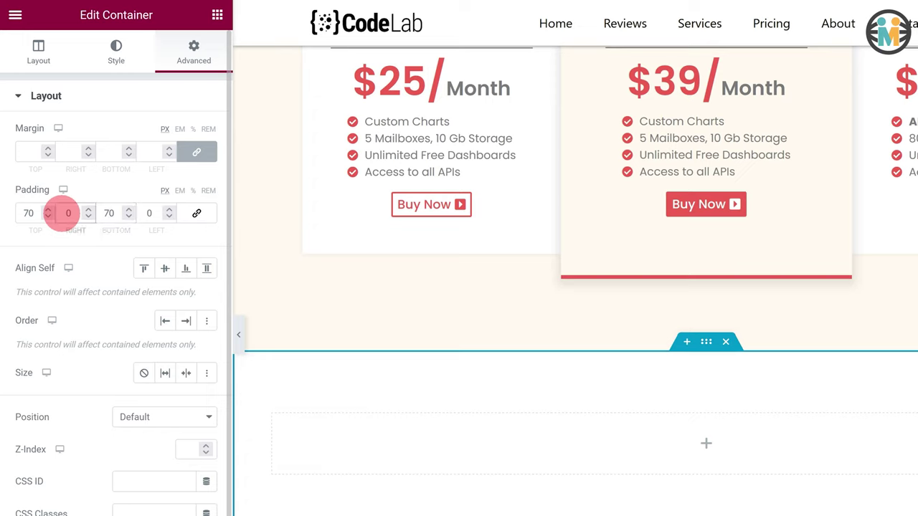
text(50)
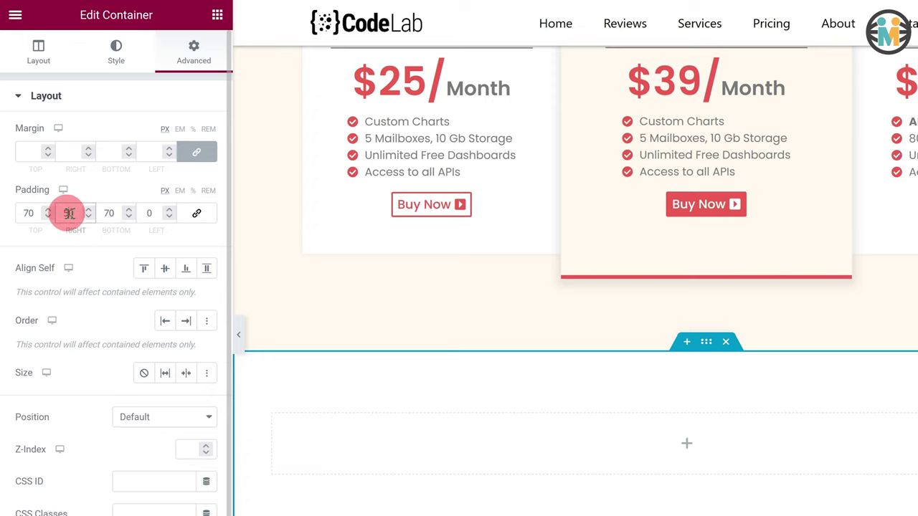
click(145, 213)
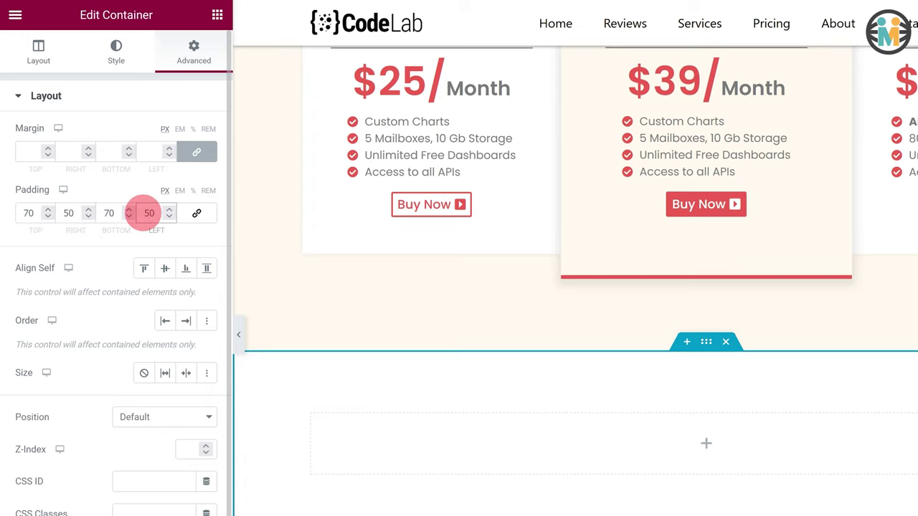
click(215, 18)
Add a child container inside the parent and name it Accordion-Description-Container
drag(64, 201, 470, 428)
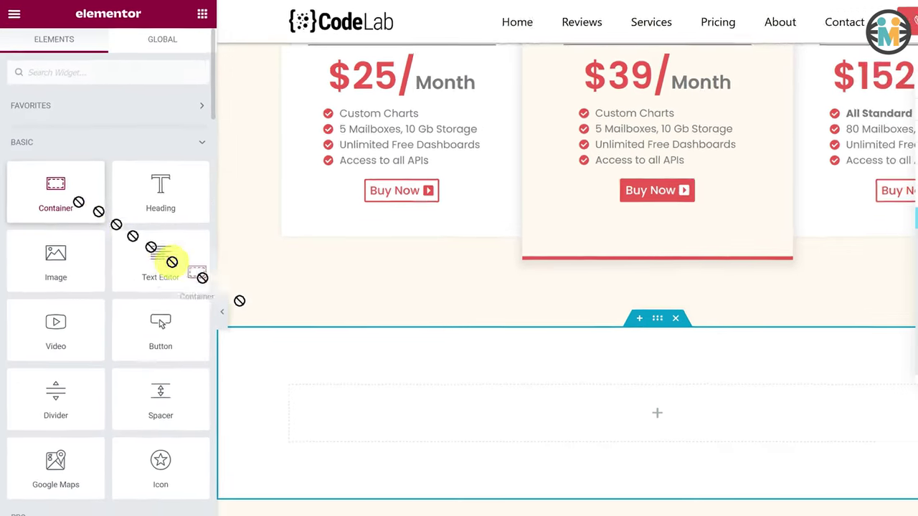
drag(362, 330, 362, 326)
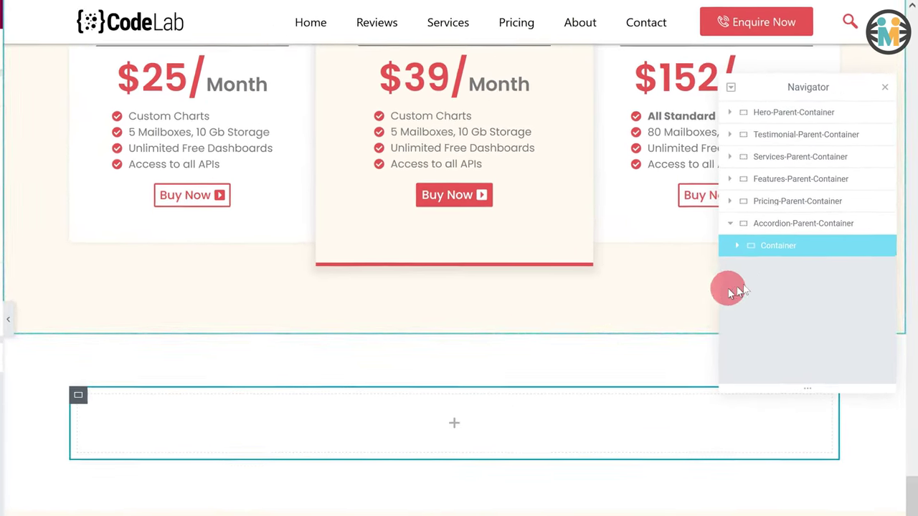
double_click(781, 248)
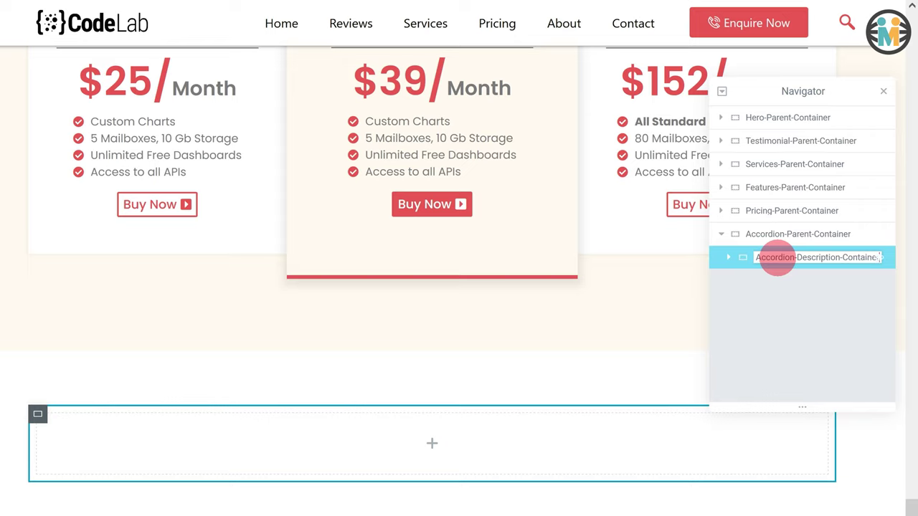
click(720, 259)
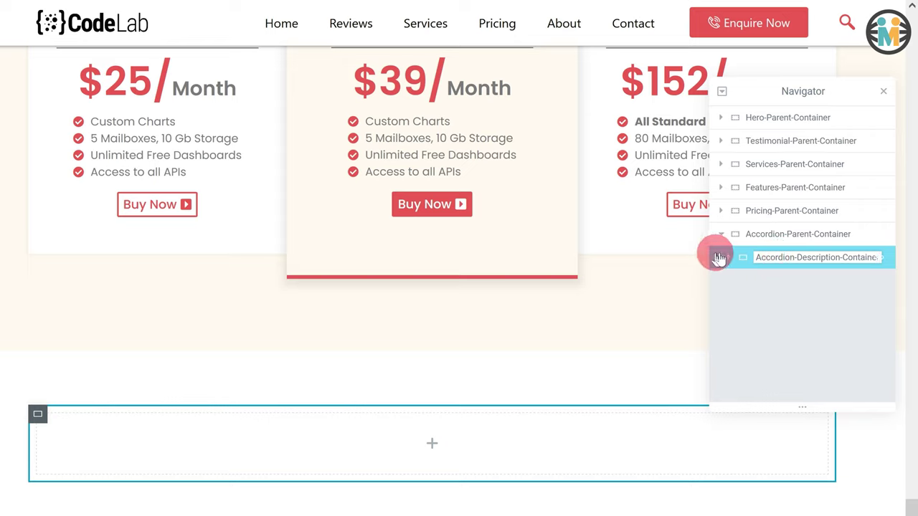
Duplicate Accordion-Description-Container and rename the copy Accordion-Main-Container
right_click(720, 258)
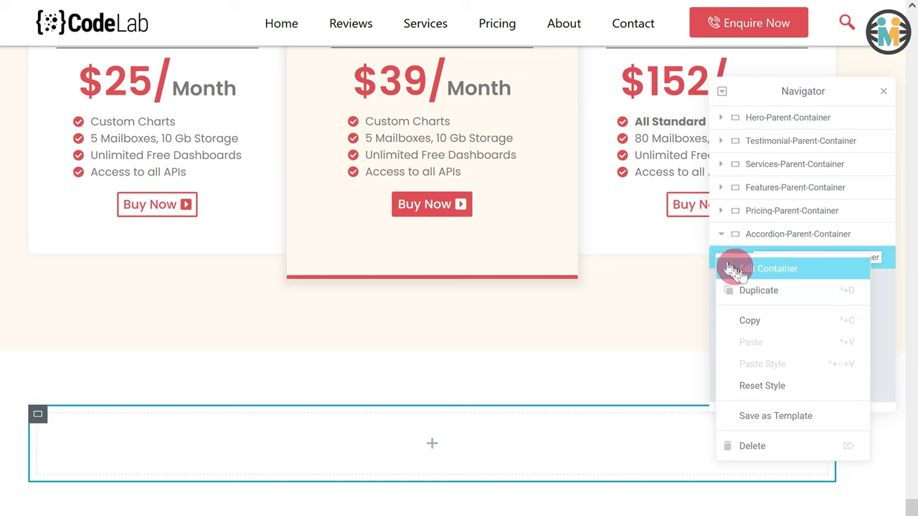
click(749, 291)
double_click(794, 283)
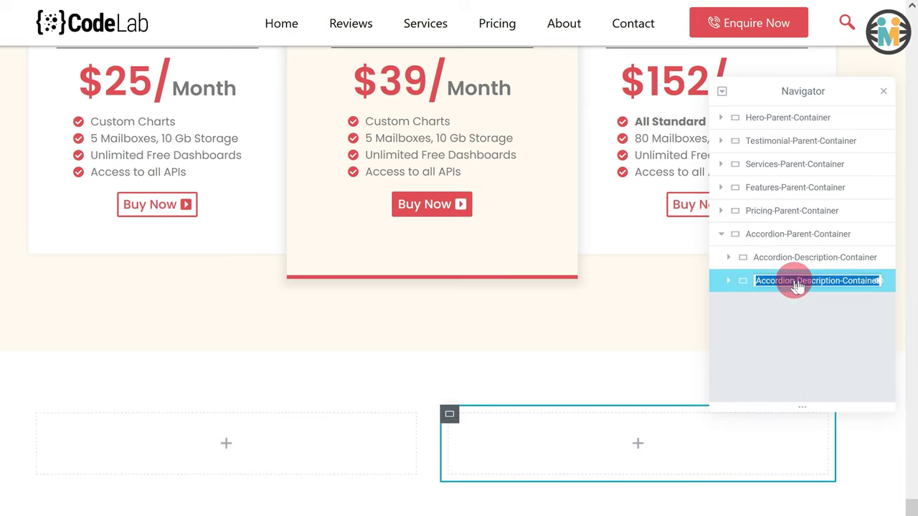
text(Accor)
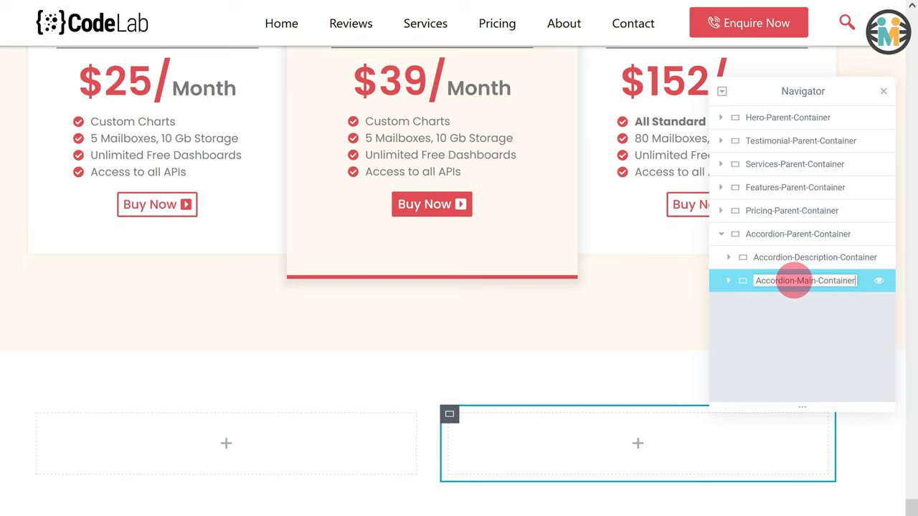
click(796, 259)
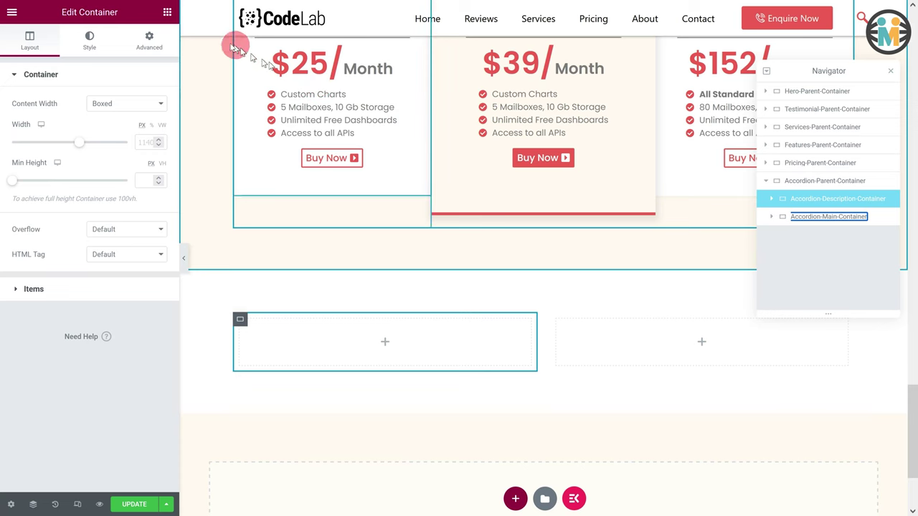
click(172, 16)
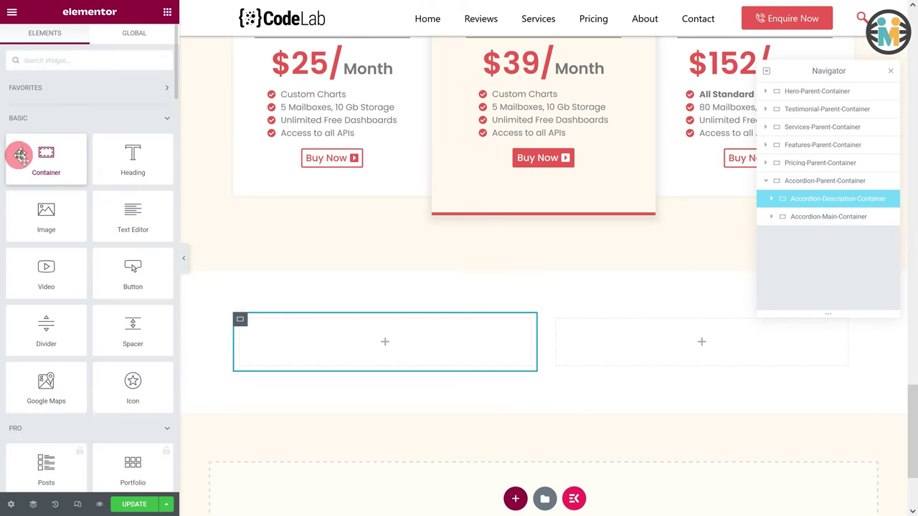
Add an Info-Container inside Accordion-Description-Container with an elements gap of 10
drag(16, 153, 378, 334)
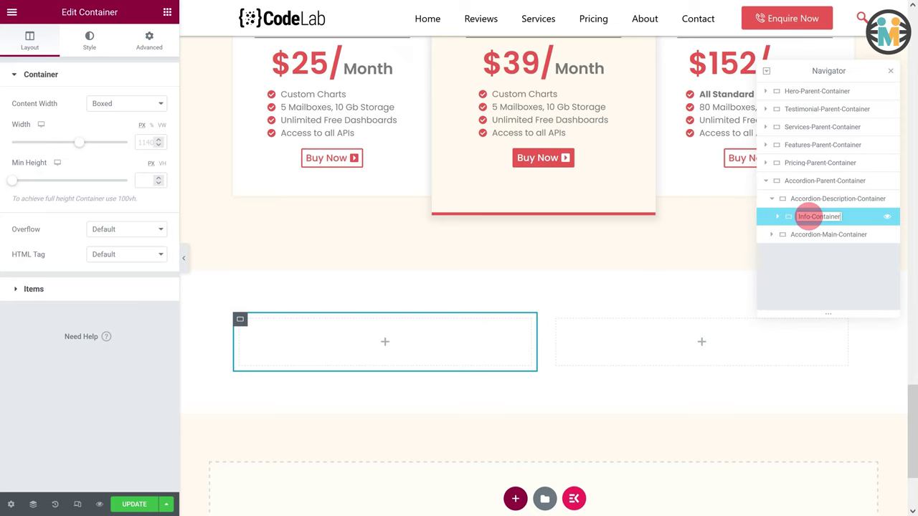
key(Return)
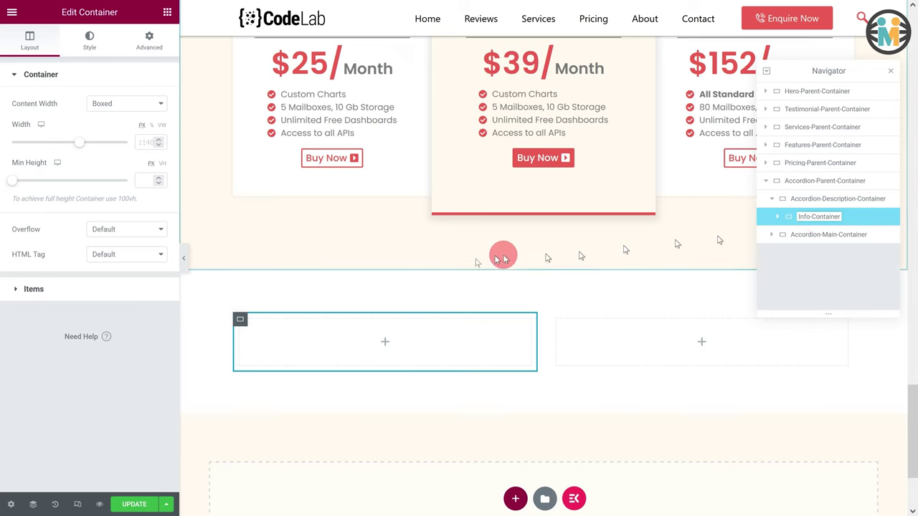
click(43, 290)
click(150, 234)
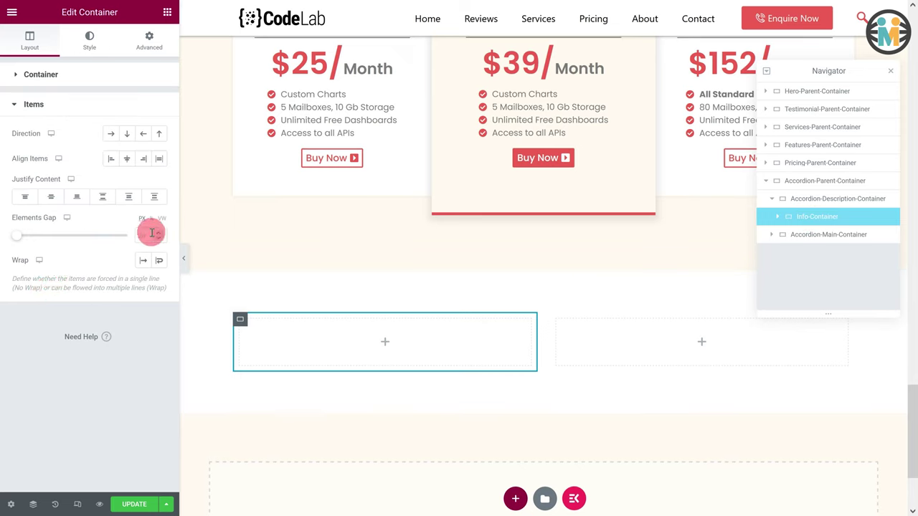
text(10)
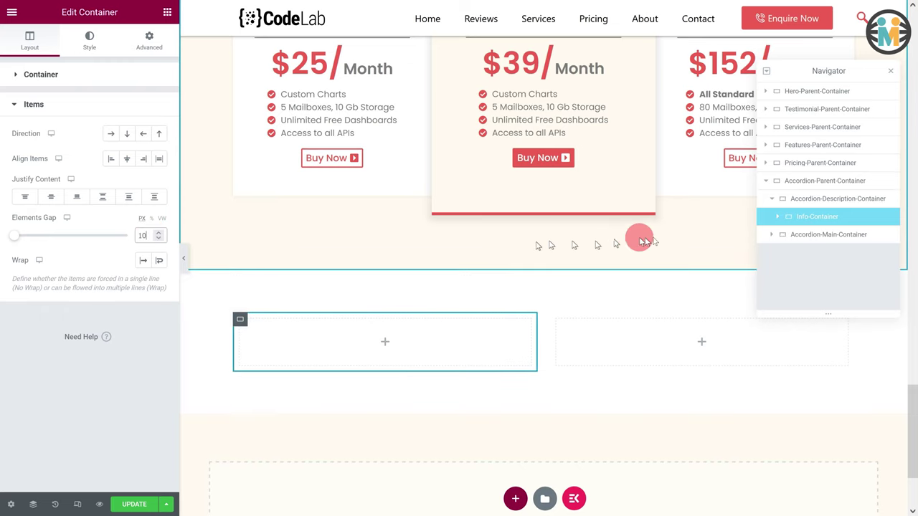
Duplicate Info-Container and rename the copy Rating-Container
right_click(767, 222)
click(798, 249)
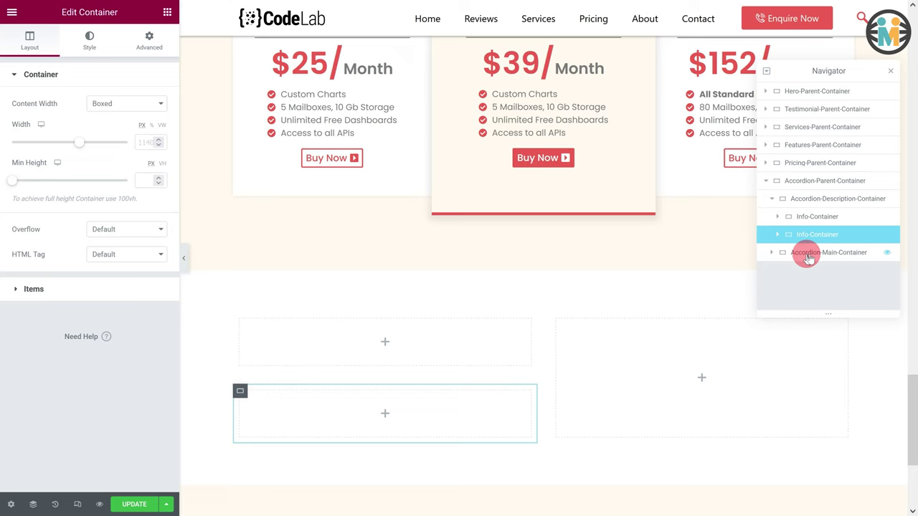
double_click(817, 235)
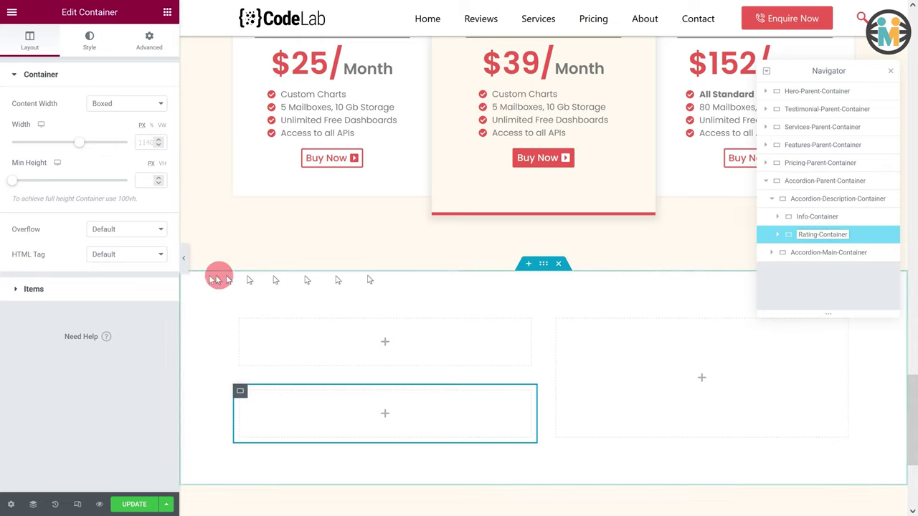
Set Rating-Container to a row with centred alignment and justification and gap 0
click(43, 287)
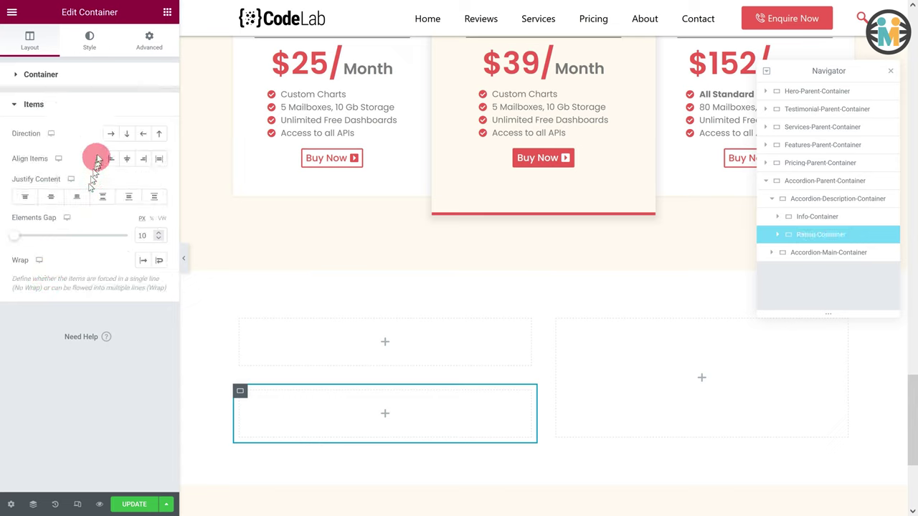
click(108, 134)
click(126, 161)
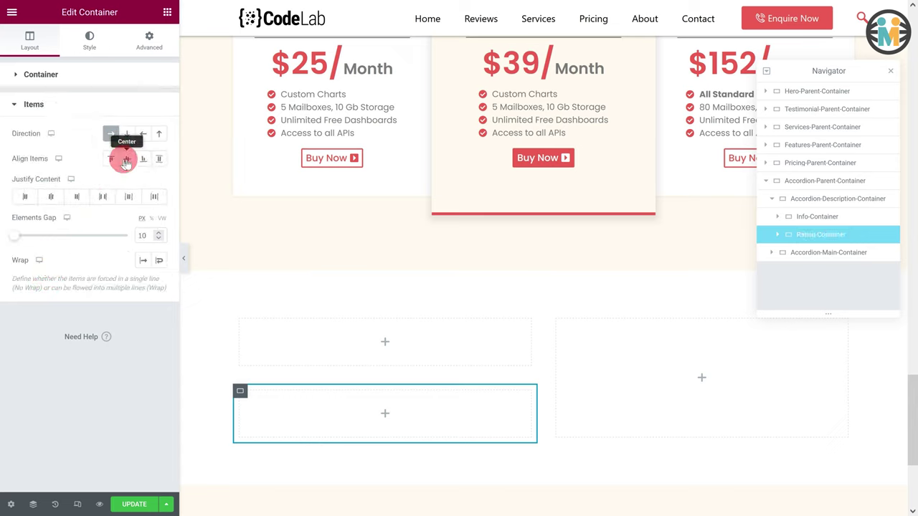
click(62, 199)
click(144, 234)
double_click(131, 238)
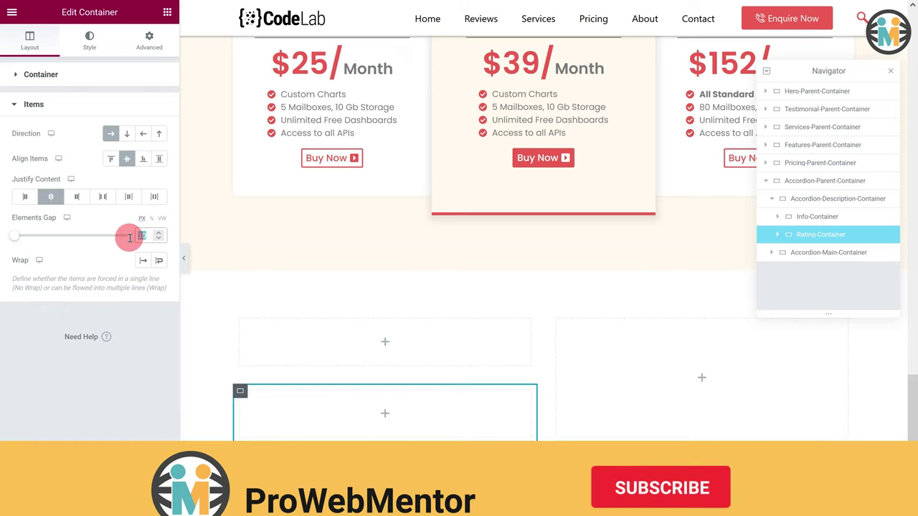
text(0)
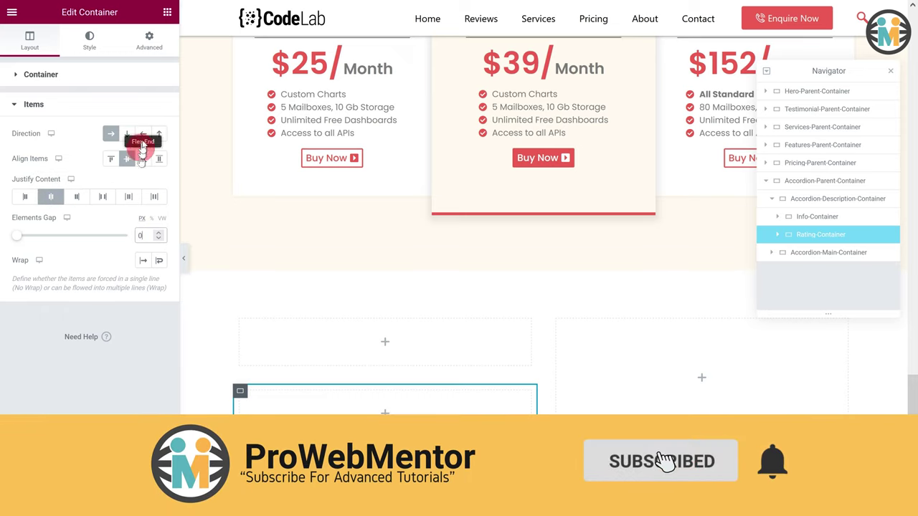
click(166, 12)
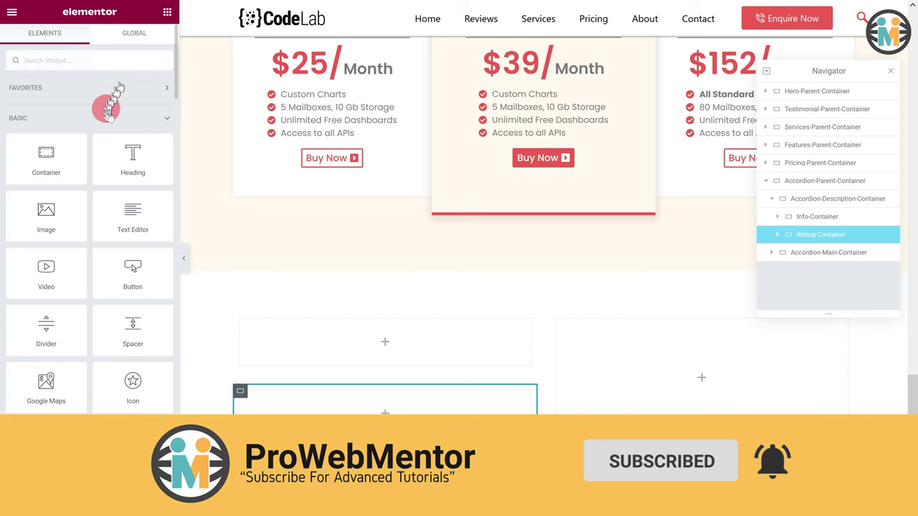
Add a Heading and a Text Editor widget into Info-Container
drag(123, 154, 324, 329)
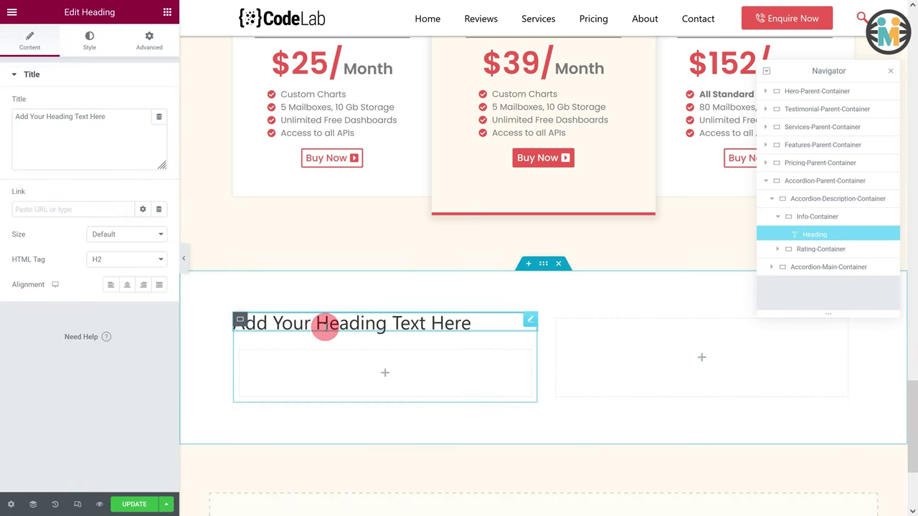
click(165, 13)
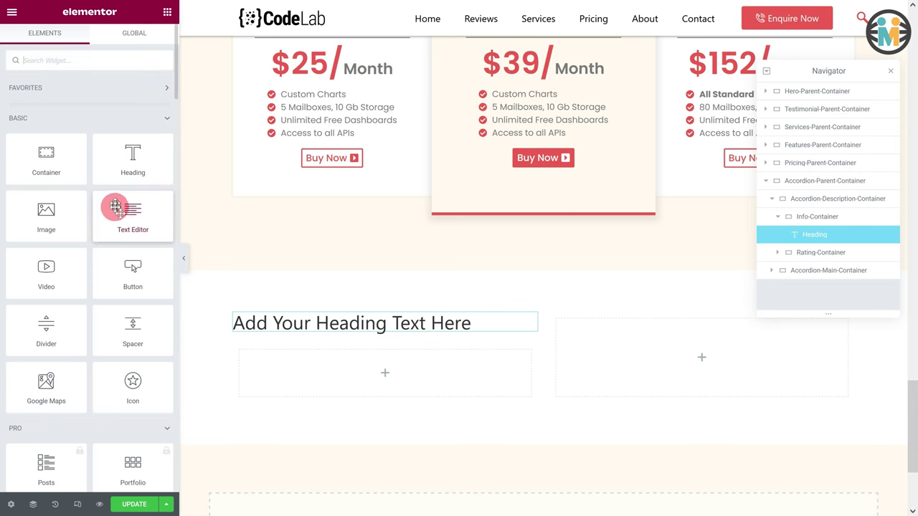
drag(115, 207, 344, 328)
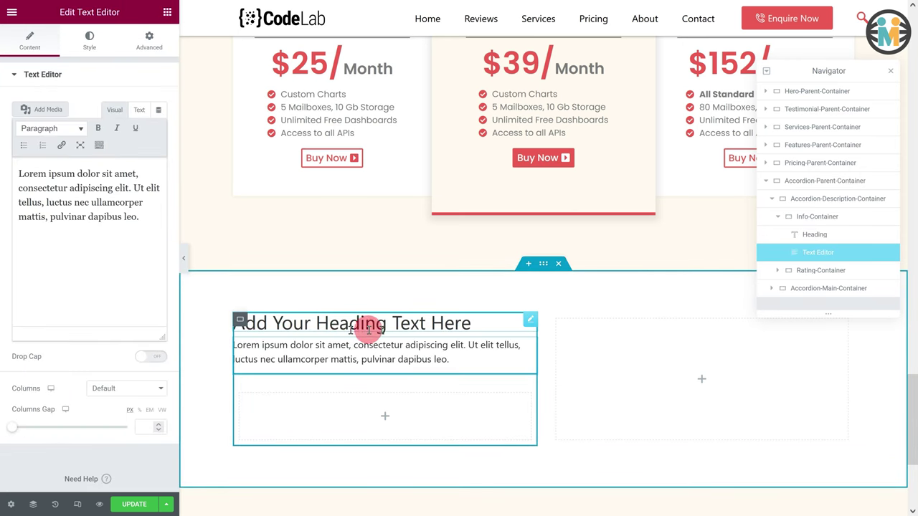
Change the heading title to '3 Easy Steps To Proceed' and left-align it
click(528, 320)
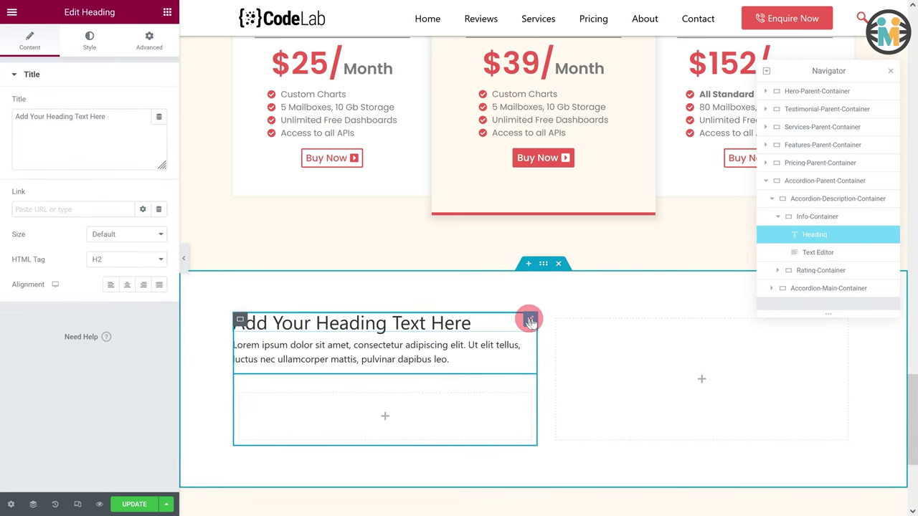
drag(134, 148, 1, 134)
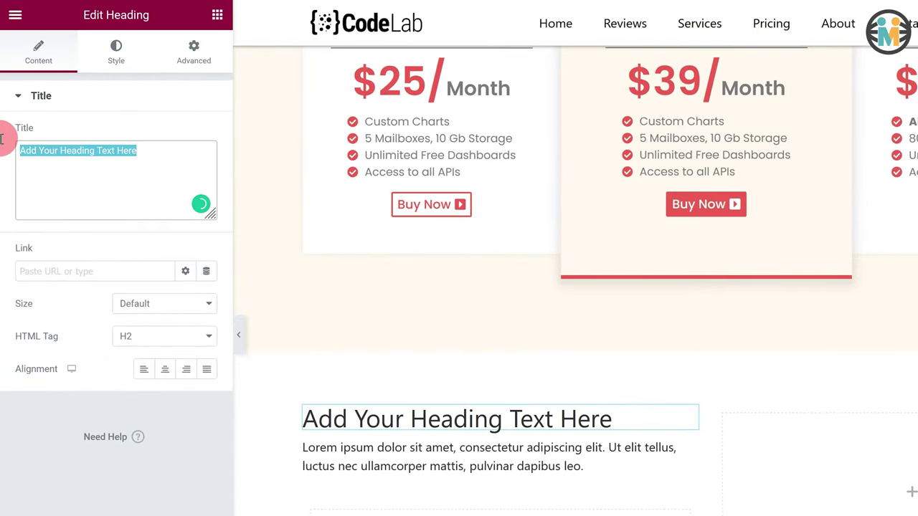
text(3 Easy Steps To Proceed)
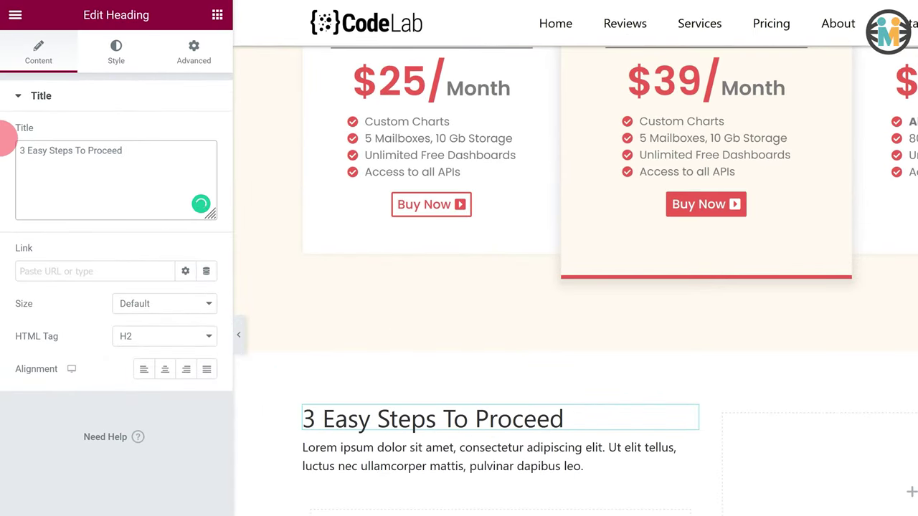
click(143, 368)
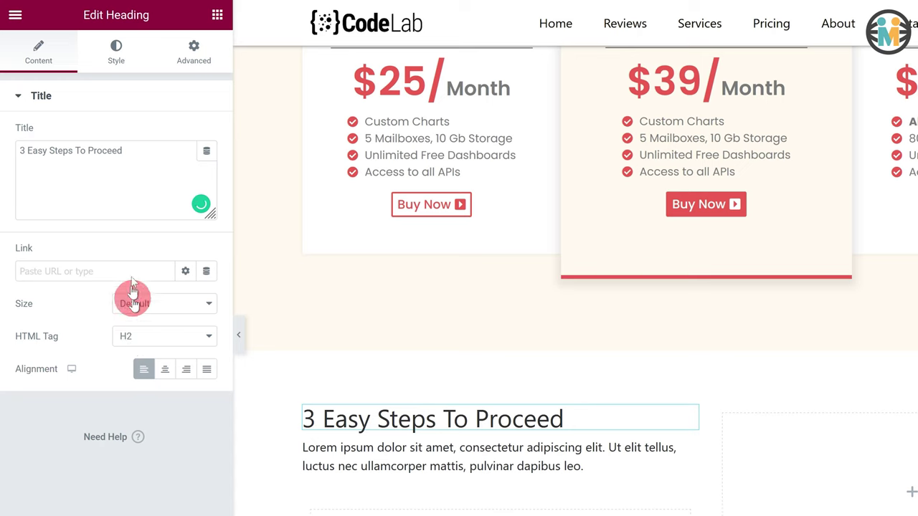
click(122, 61)
click(186, 134)
Style the heading Secondary colour, Poppins font, 2 em size, weight 600
click(93, 261)
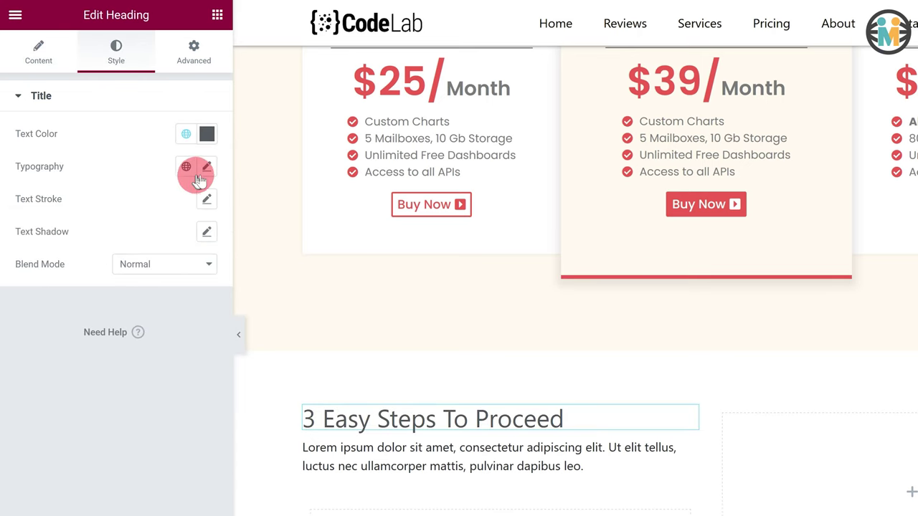
click(199, 177)
click(148, 236)
click(145, 265)
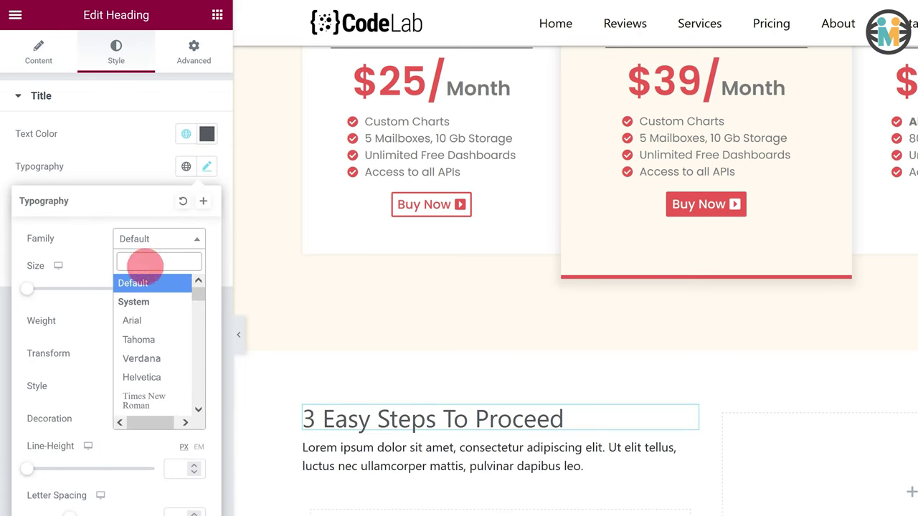
text(poppins)
click(146, 301)
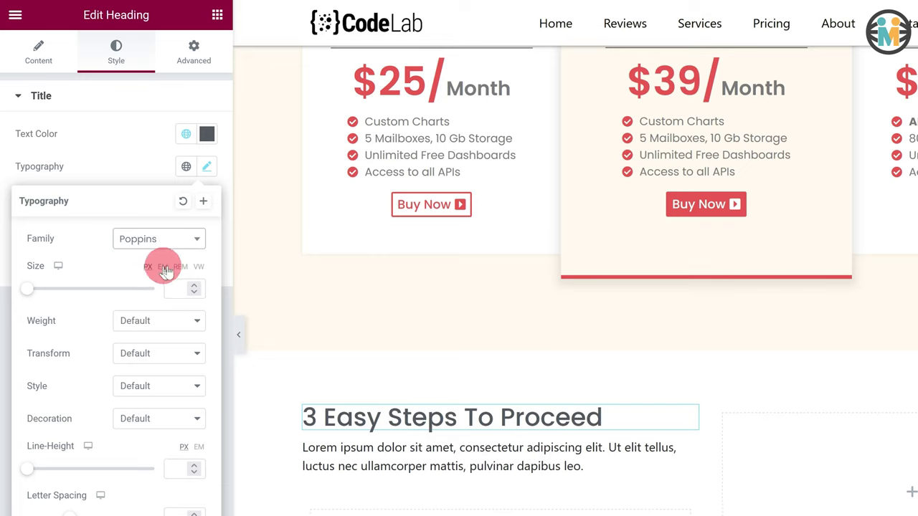
click(164, 267)
click(173, 287)
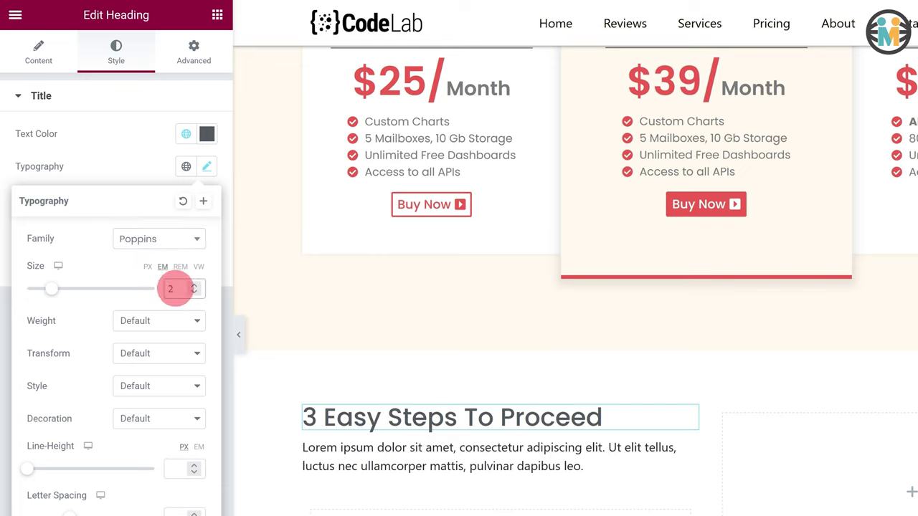
click(170, 319)
click(144, 428)
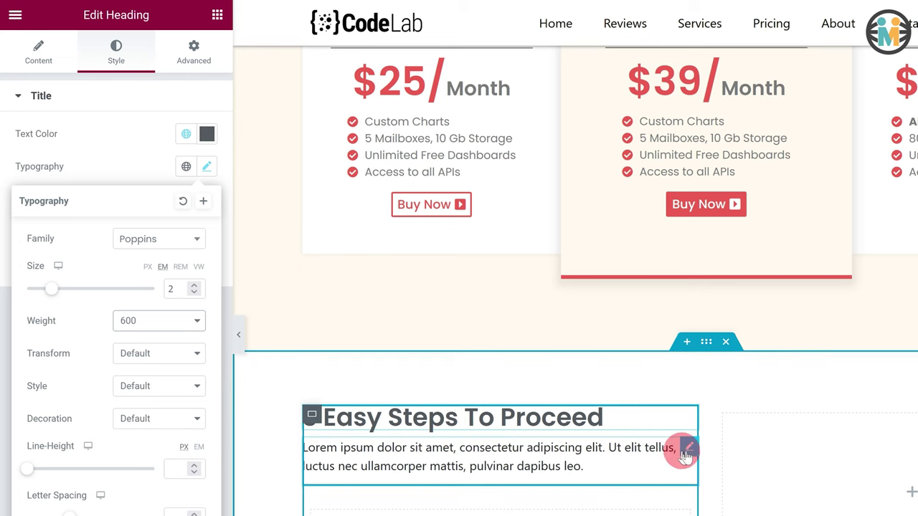
Style the paragraph in Secondary colour with Poppins font sized in em
click(688, 444)
click(124, 50)
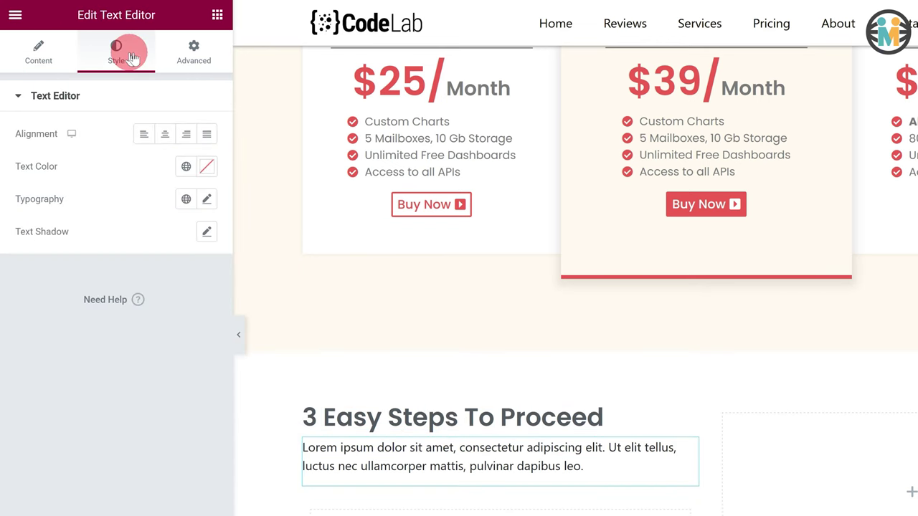
click(185, 167)
click(129, 290)
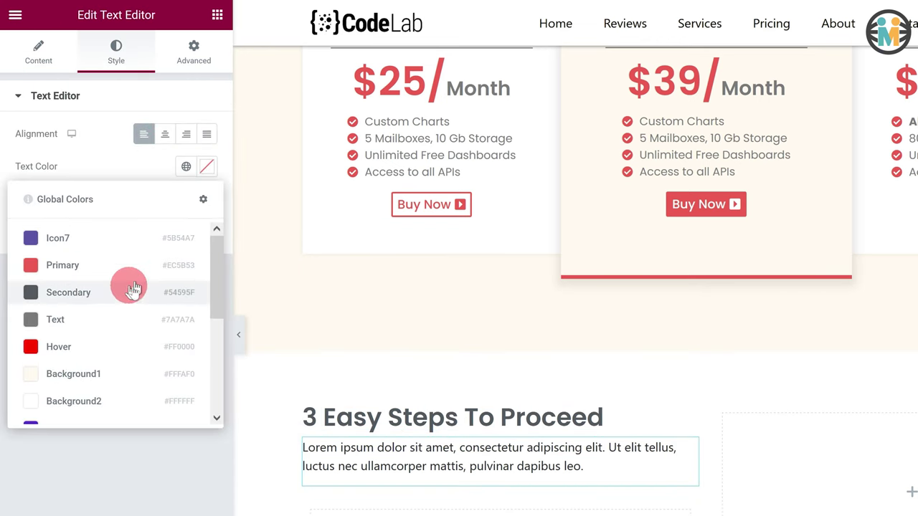
click(206, 198)
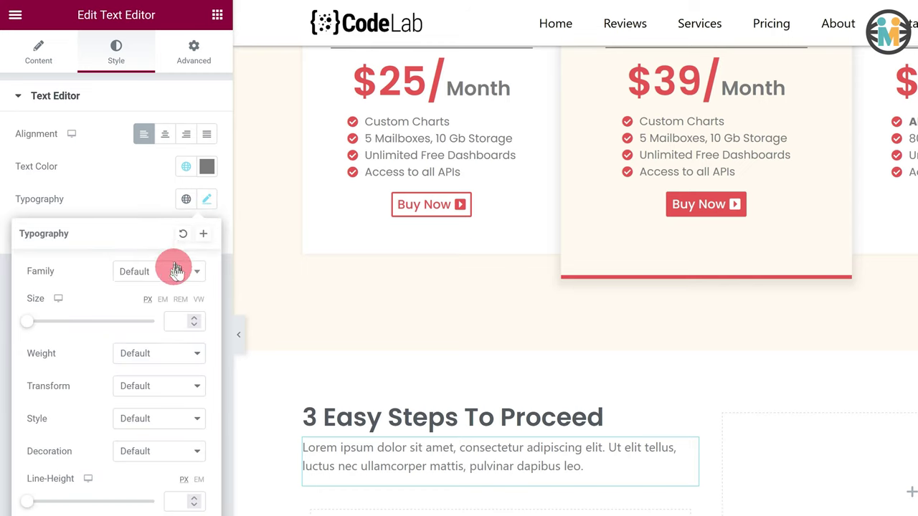
click(177, 271)
text(poppins)
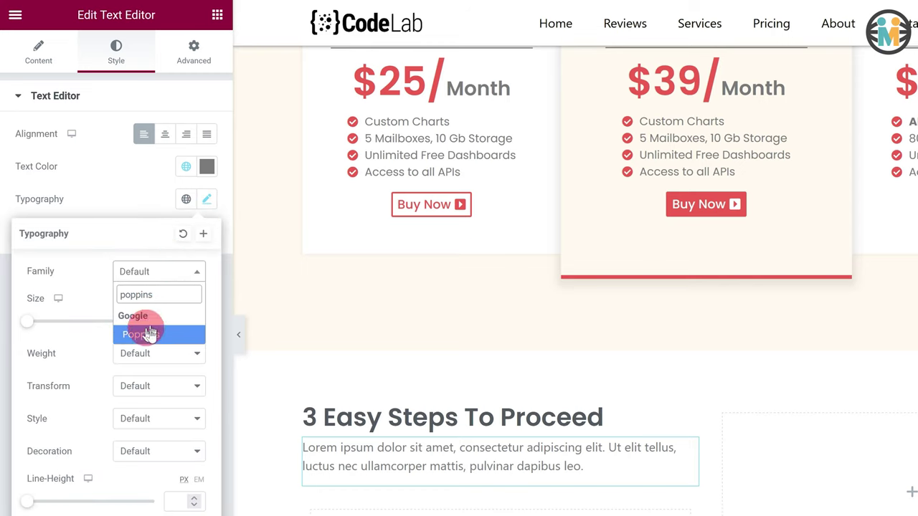
click(148, 332)
click(163, 299)
click(178, 322)
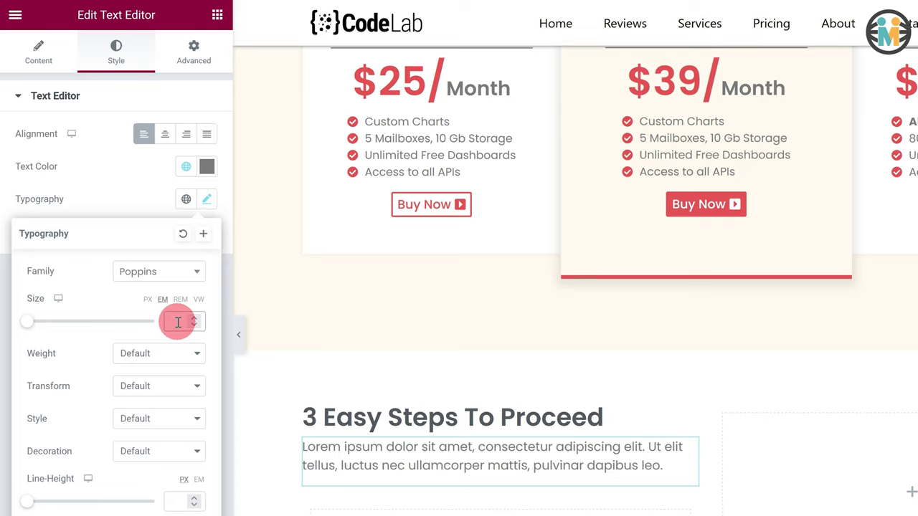
click(118, 185)
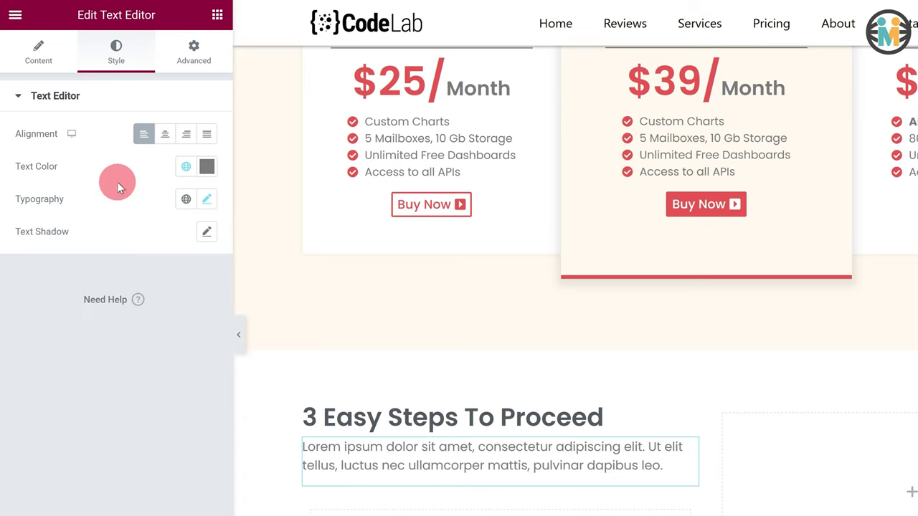
Add a container inside Rating-Container named LinkedIn-Rating-Container
click(216, 17)
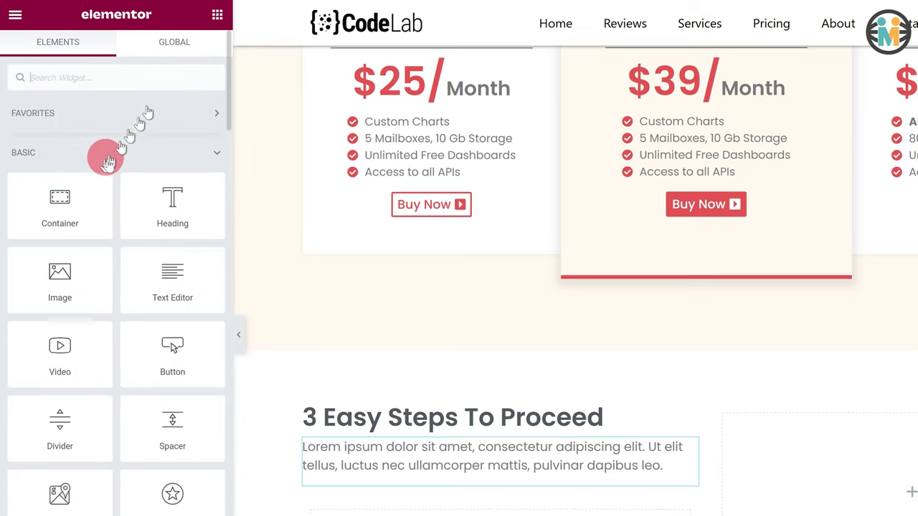
drag(63, 197, 435, 515)
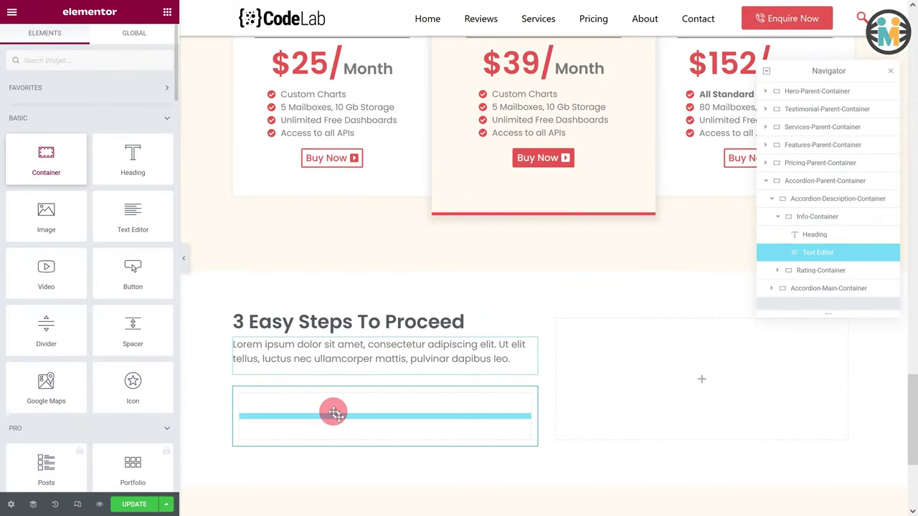
drag(334, 413, 334, 413)
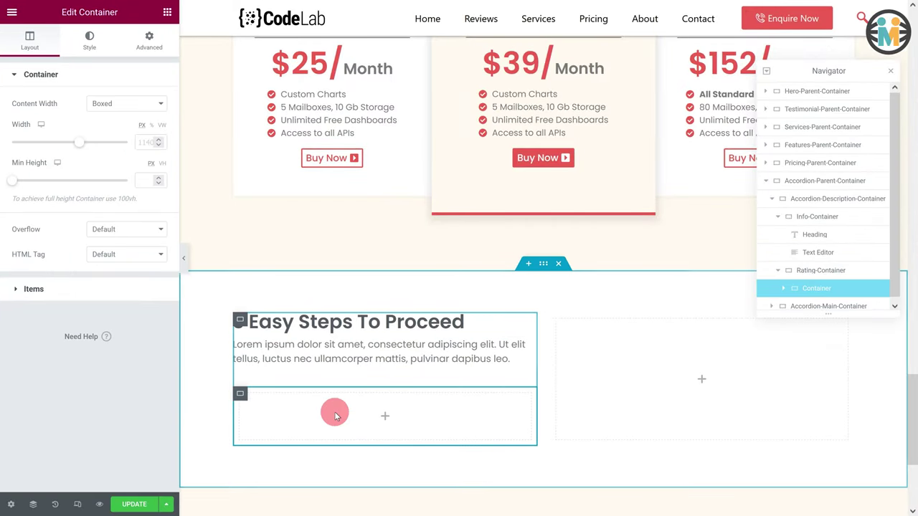
mouse_move(806, 289)
mouse_down()
mouse_move(802, 298)
mouse_move(819, 294)
mouse_up()
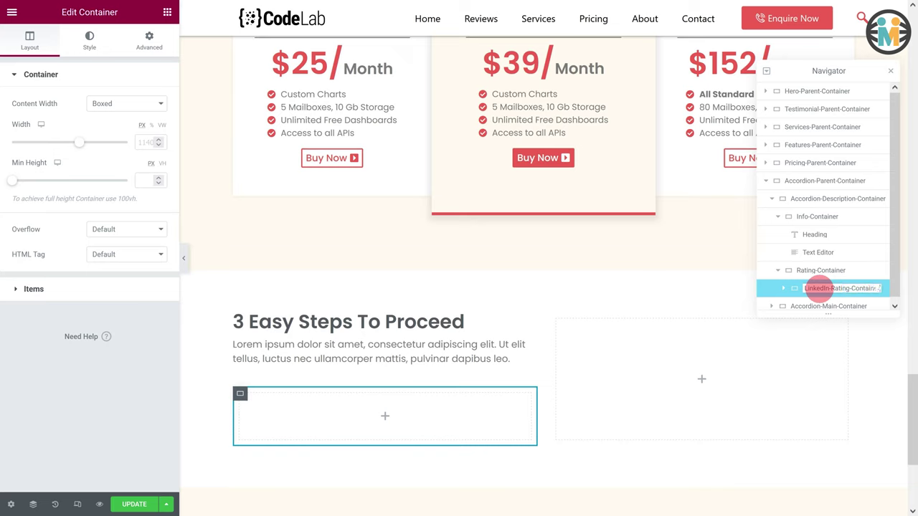
drag(820, 288, 820, 288)
Centre its items in both directions with an elements gap of 10
click(35, 287)
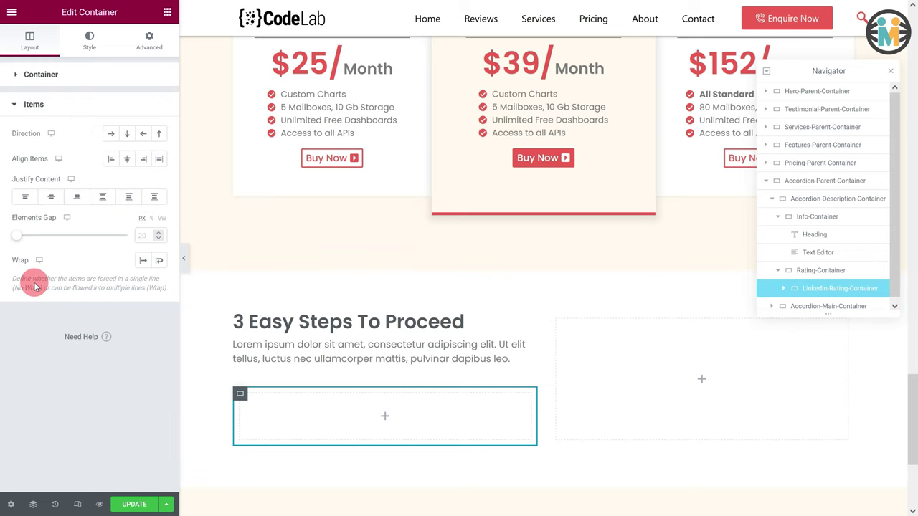
click(126, 159)
click(51, 196)
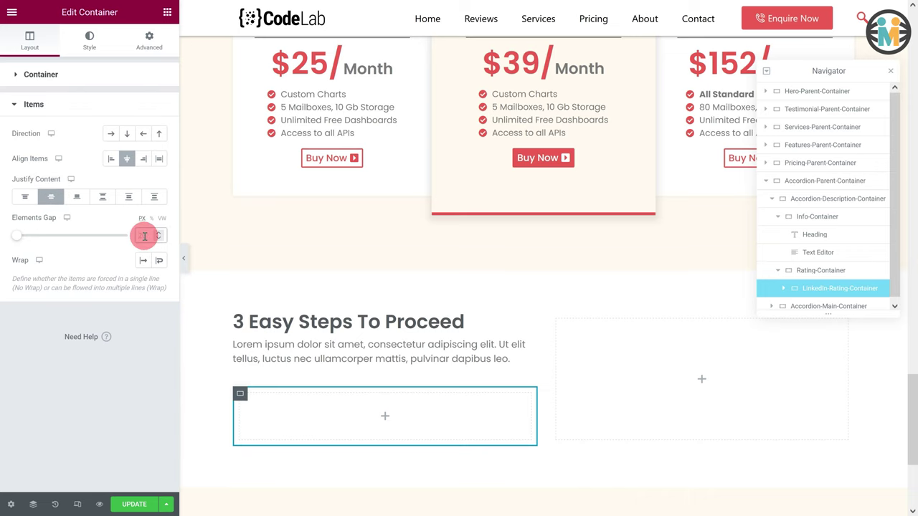
text(10)
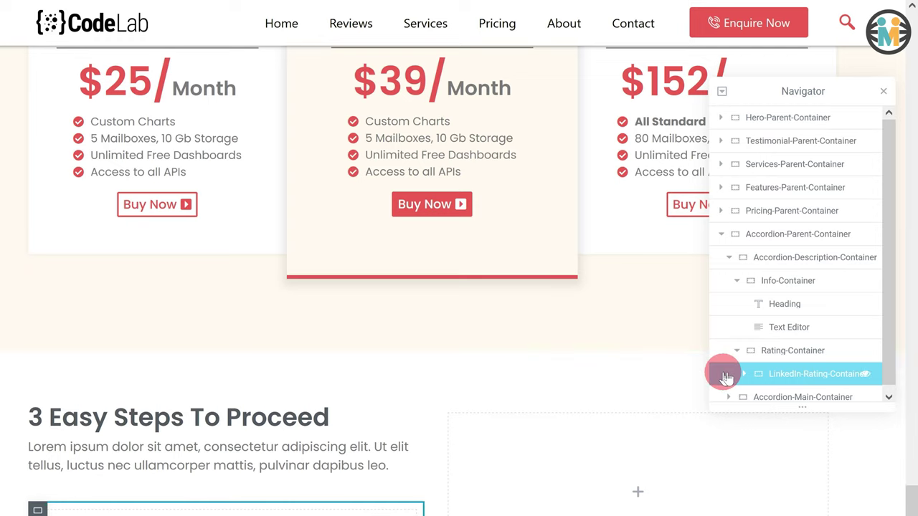
Duplicate LinkedIn-Rating-Container twice in the Navigator
right_click(726, 377)
click(751, 406)
right_click(727, 395)
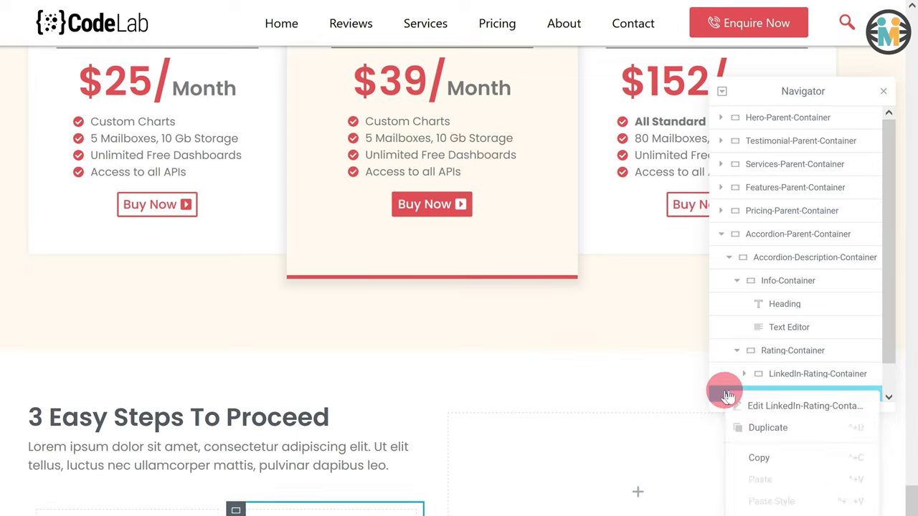
click(762, 426)
scroll(762, 387, down, 2)
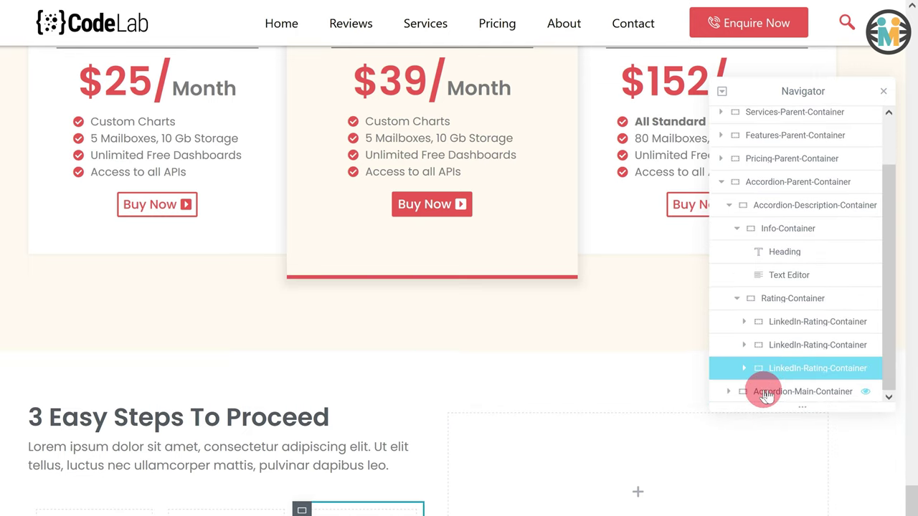
Rename the copies Divider-Container and Upwork-Rating-Container
click(789, 348)
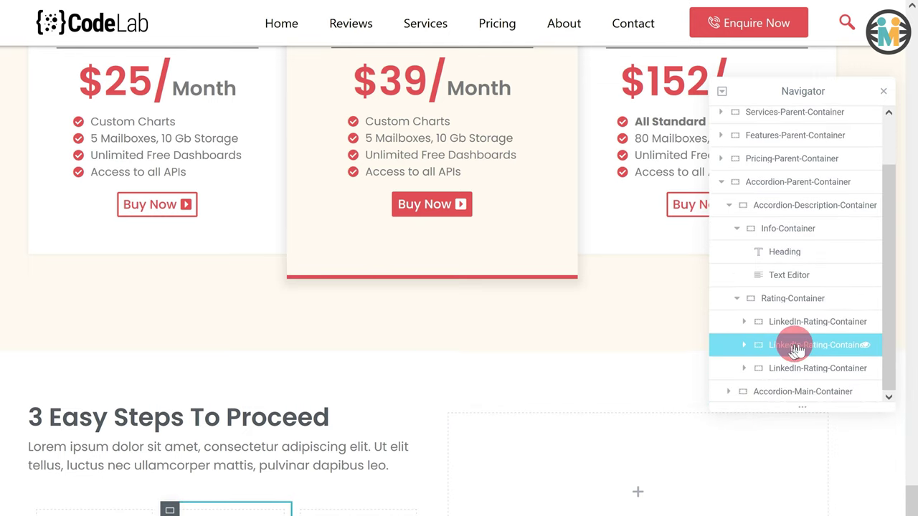
double_click(797, 347)
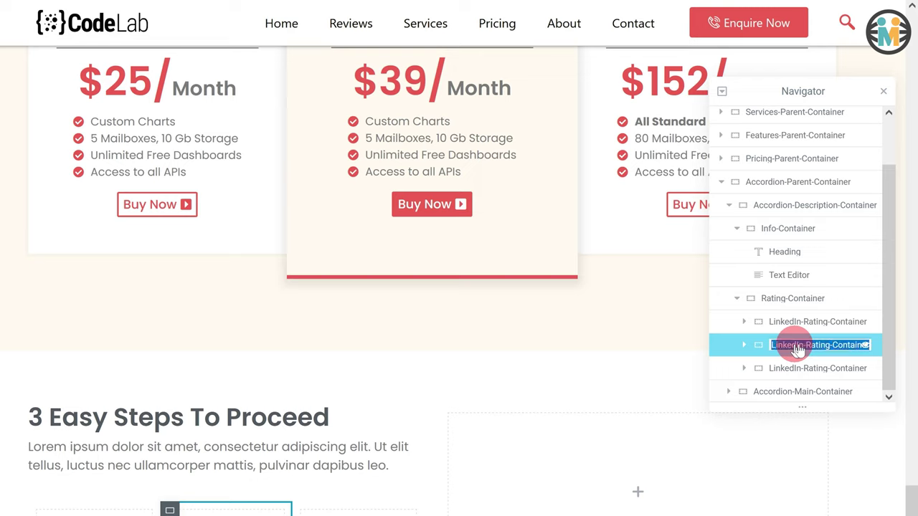
text(Divider)
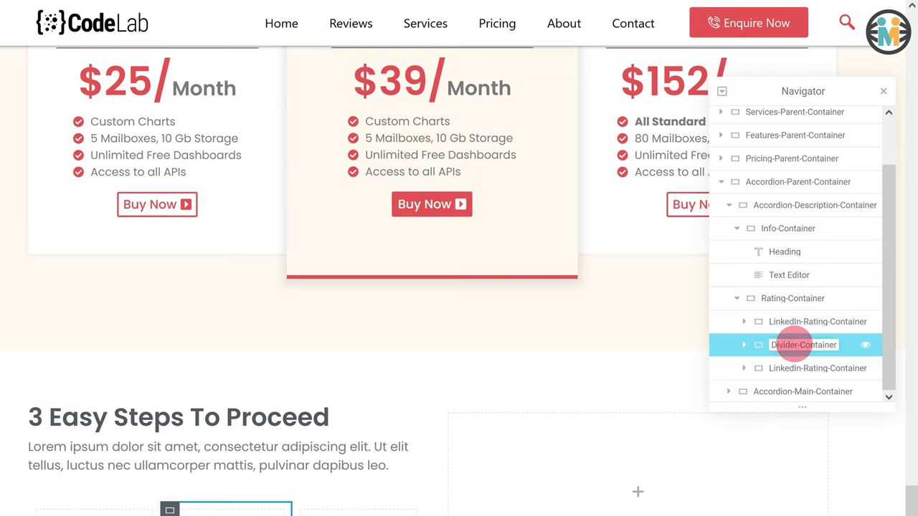
double_click(792, 368)
text(Upwor)
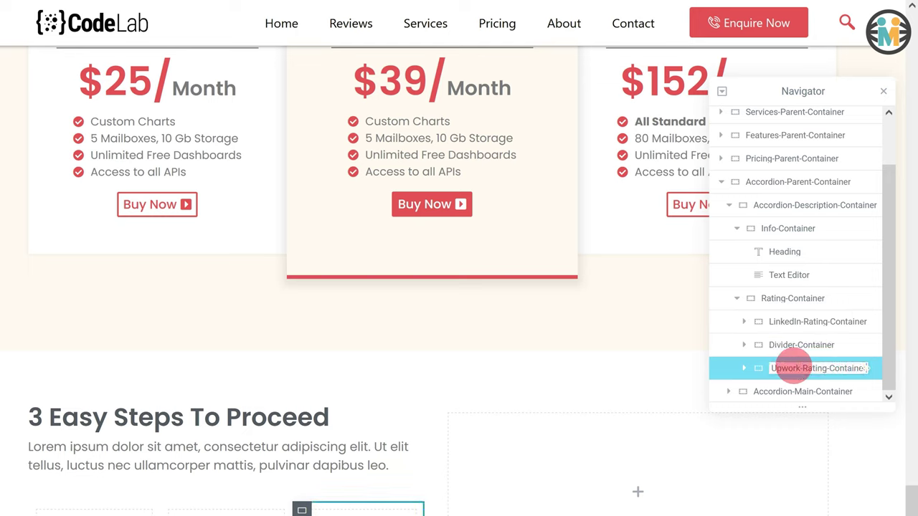
click(817, 321)
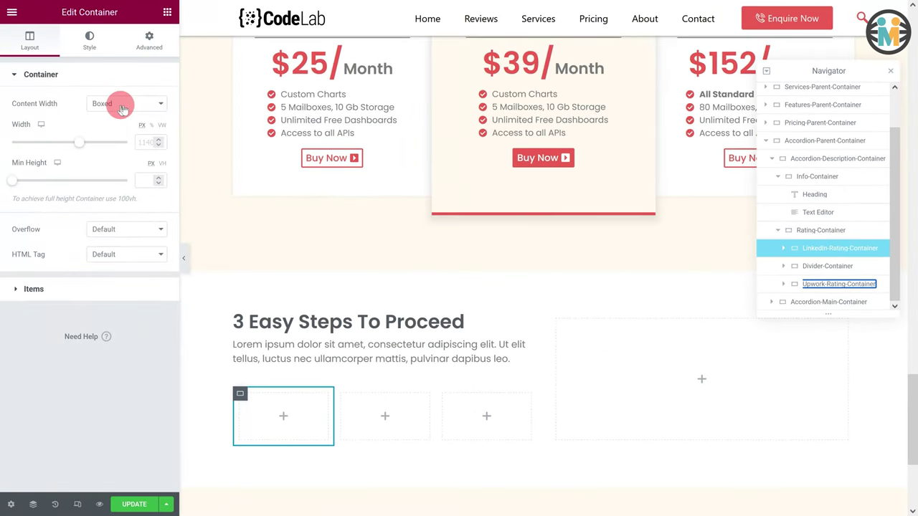
Make LinkedIn-Rating-Container full width at width 47
click(122, 105)
click(119, 137)
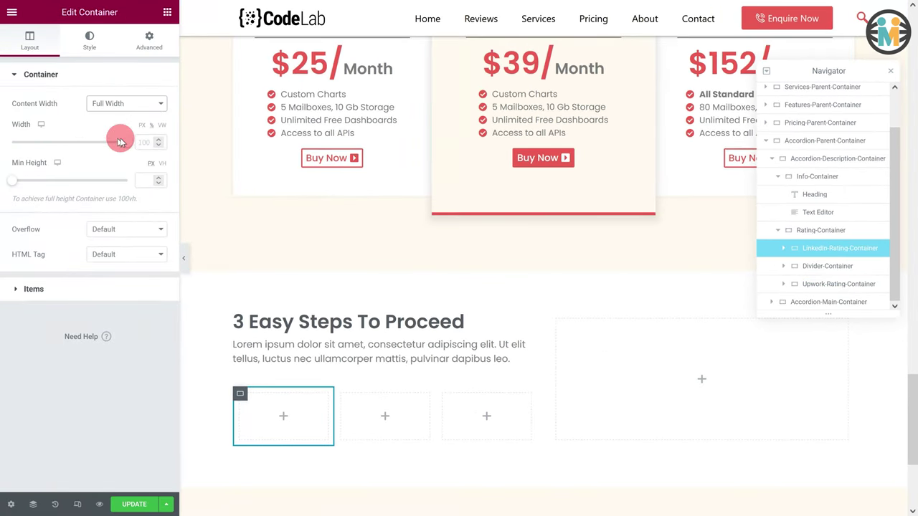
click(146, 143)
text(47)
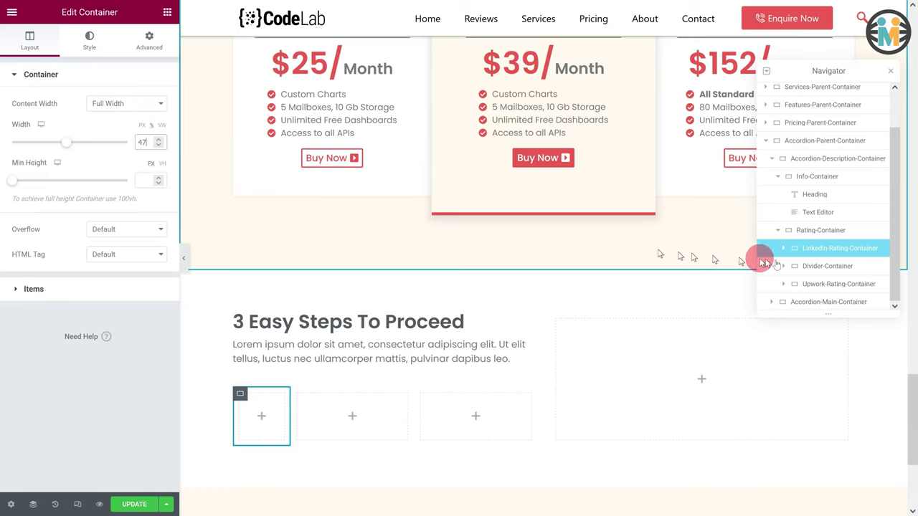
Make Divider-Container full width at width 6
click(828, 266)
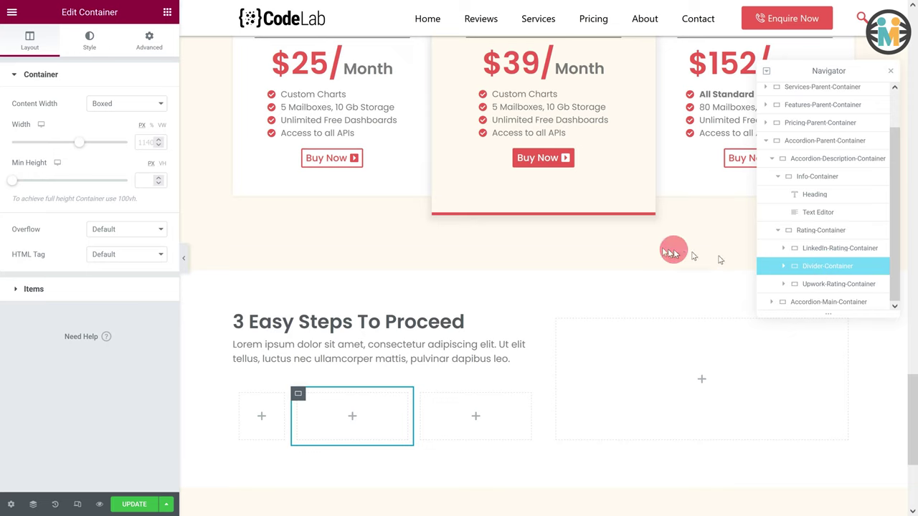
click(131, 105)
click(106, 135)
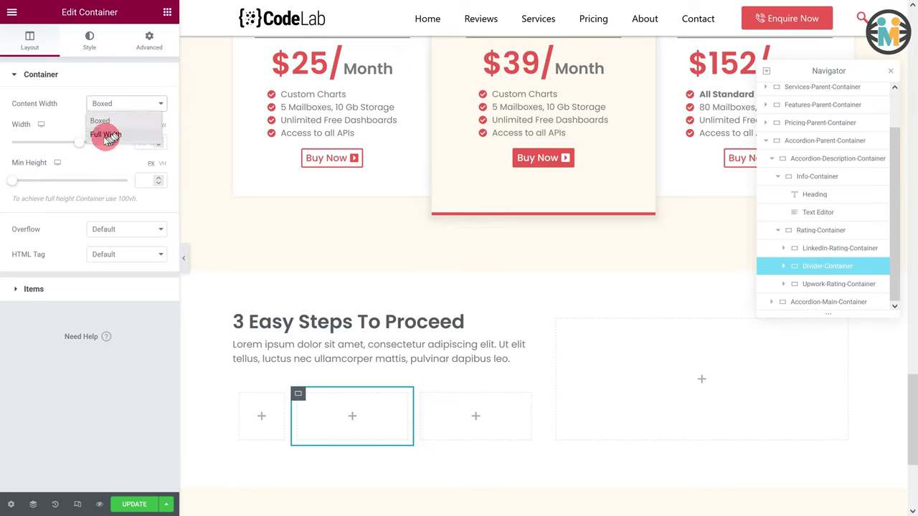
drag(135, 138, 111, 139)
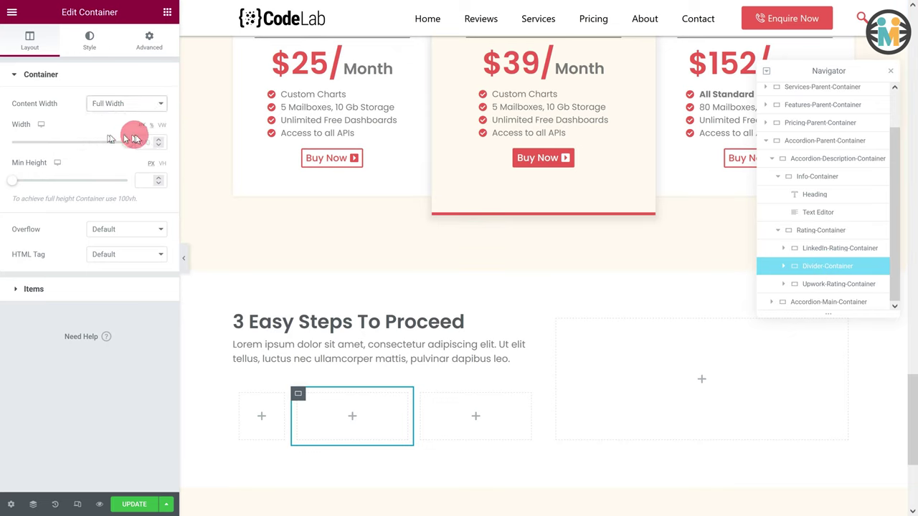
text(6)
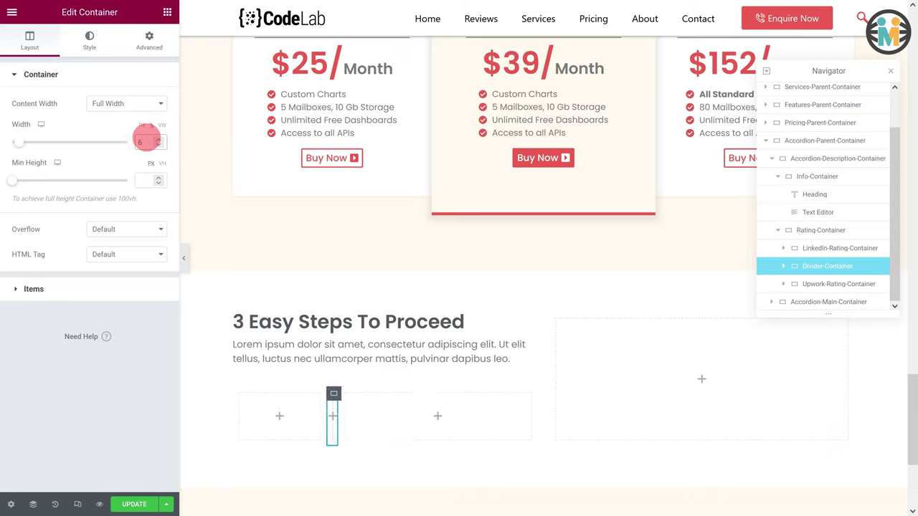
Make Upwork-Rating-Container full width at width 47
click(846, 287)
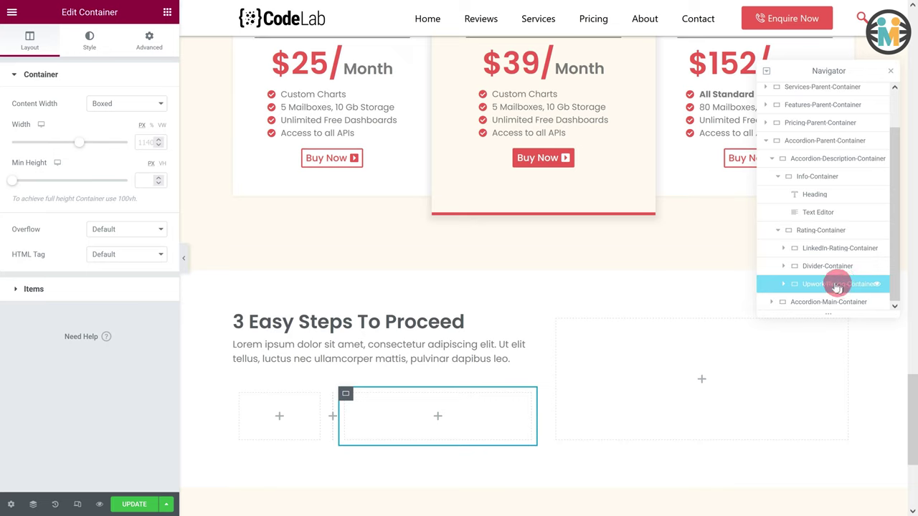
click(131, 103)
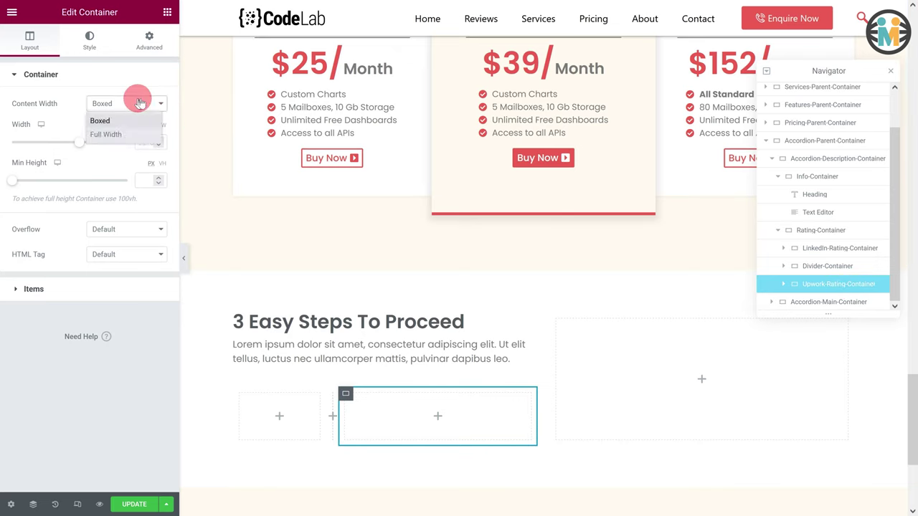
click(107, 135)
text(47)
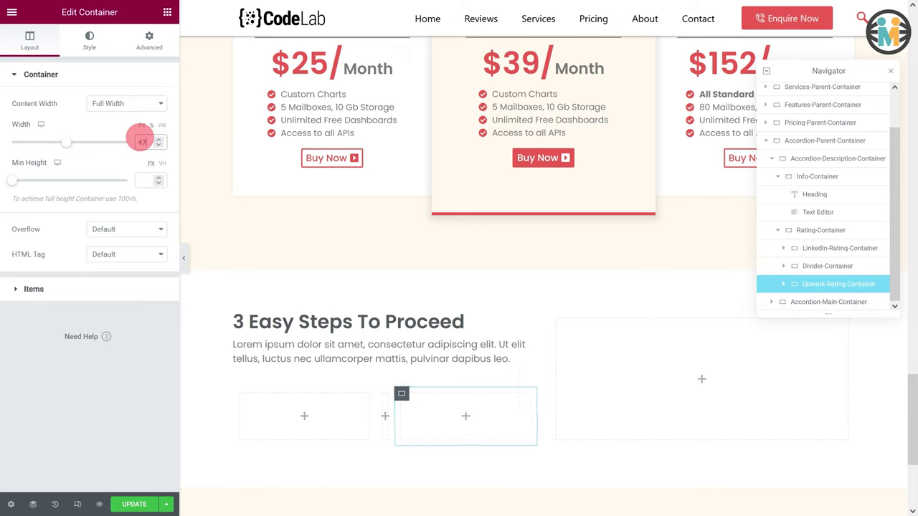
click(169, 13)
Add a Heading and a Star Rating widget into the LinkedIn container
drag(133, 147, 308, 415)
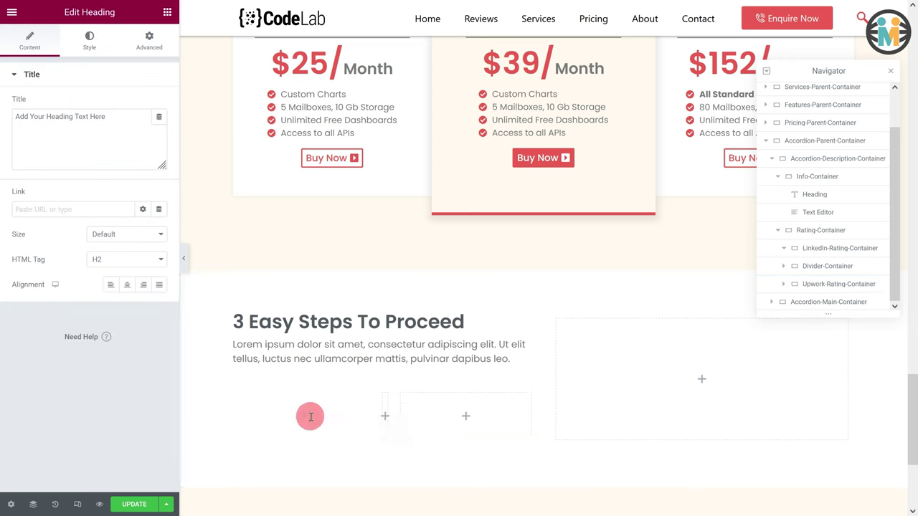
click(165, 11)
click(127, 59)
text(star)
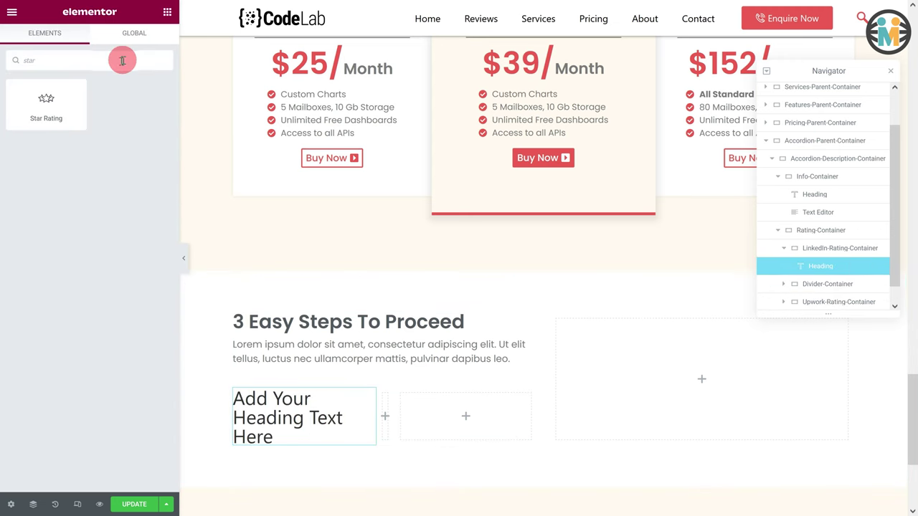
drag(46, 100, 323, 413)
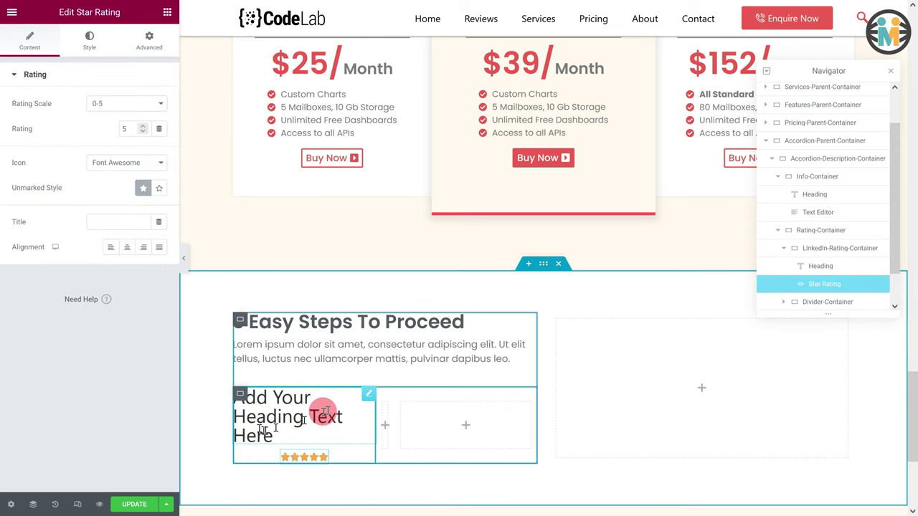
Set the heading to 'LinkedIn', centred, dark global colour, Poppins font sized in em
click(369, 392)
drag(111, 111, 3, 118)
text(LinkedIn)
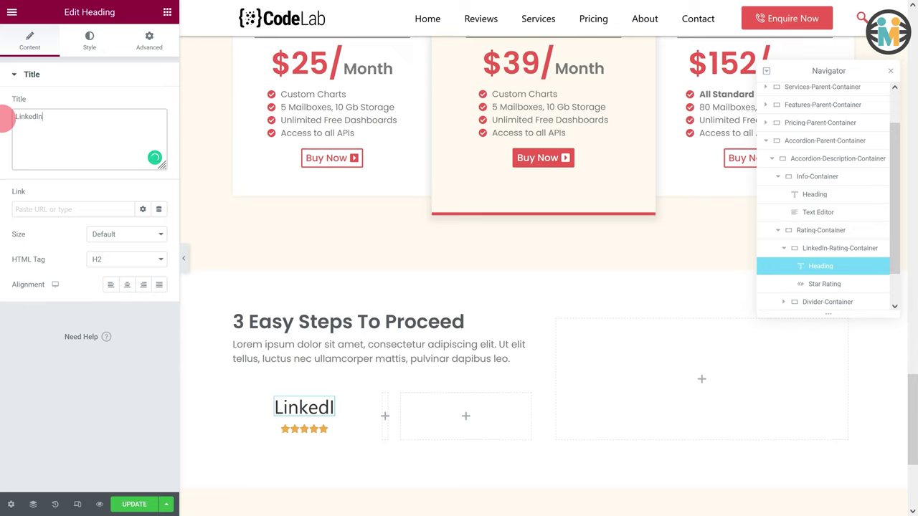
click(127, 285)
click(88, 39)
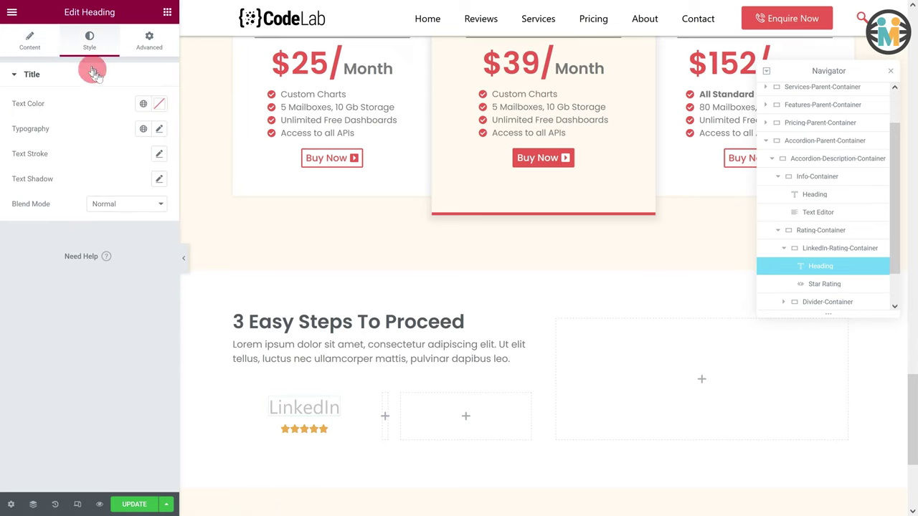
click(143, 103)
click(82, 196)
click(159, 128)
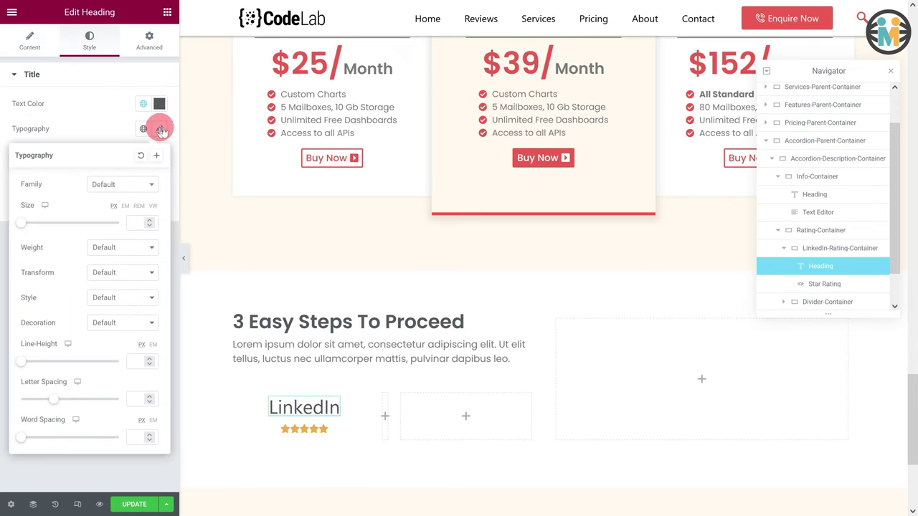
click(112, 184)
text(poppins)
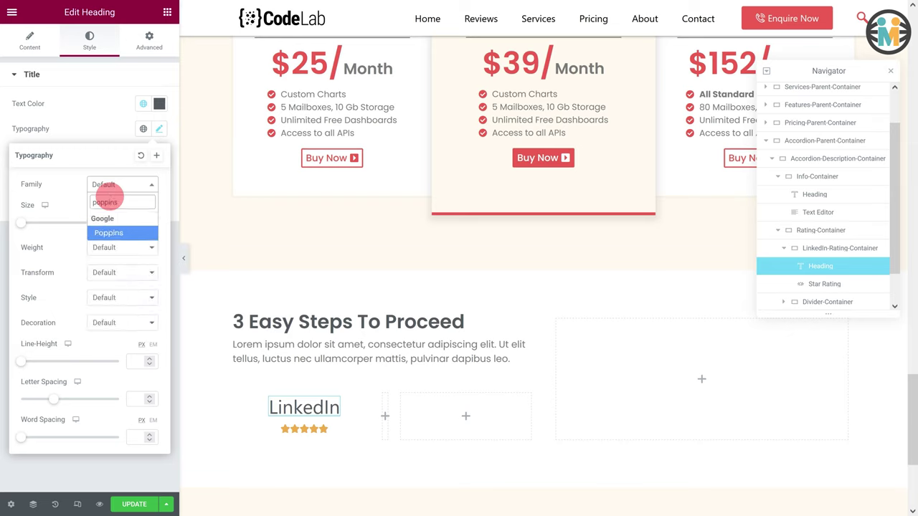
click(111, 232)
click(126, 206)
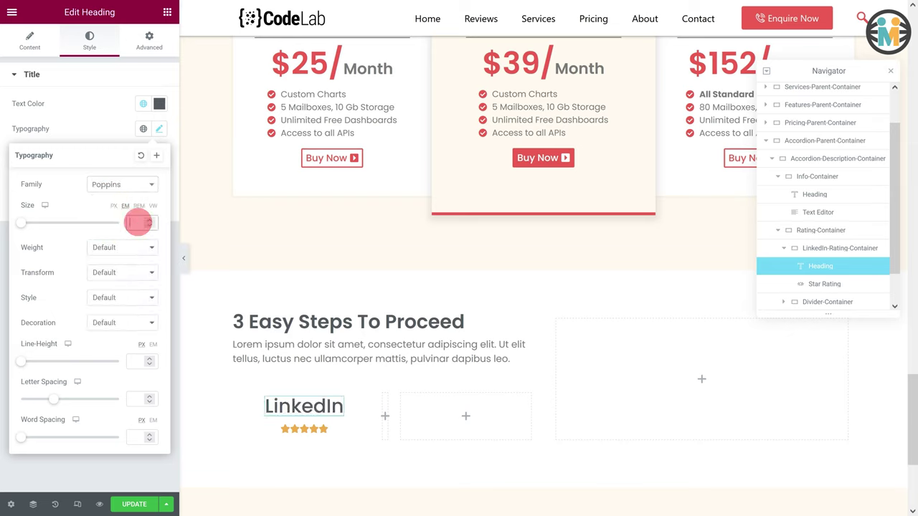
Centre the star rating and add a new Heading beside the LinkedIn block
click(317, 427)
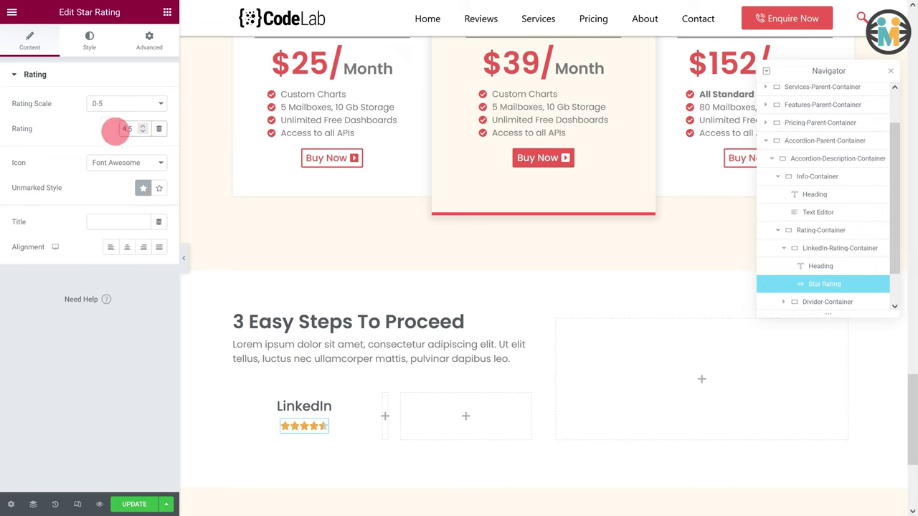
click(128, 248)
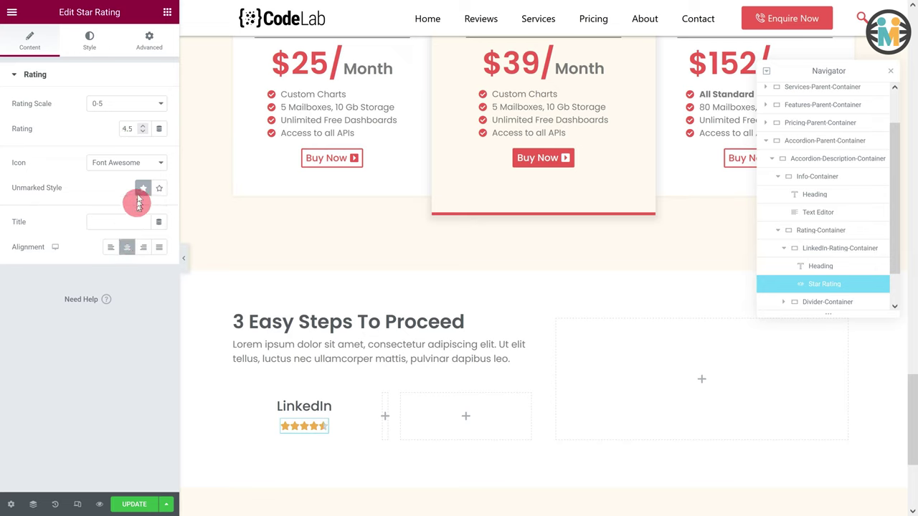
click(167, 13)
drag(129, 140, 445, 407)
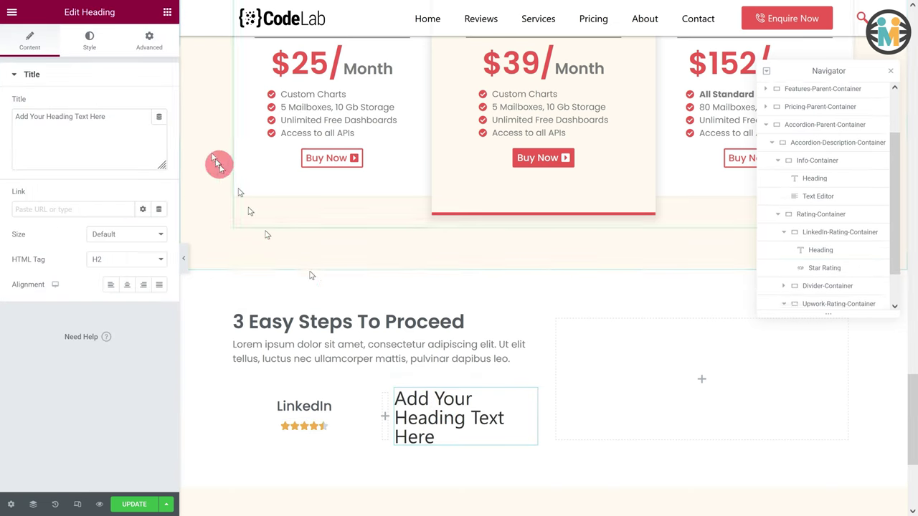
Add a Star Rating widget below the new heading
click(167, 12)
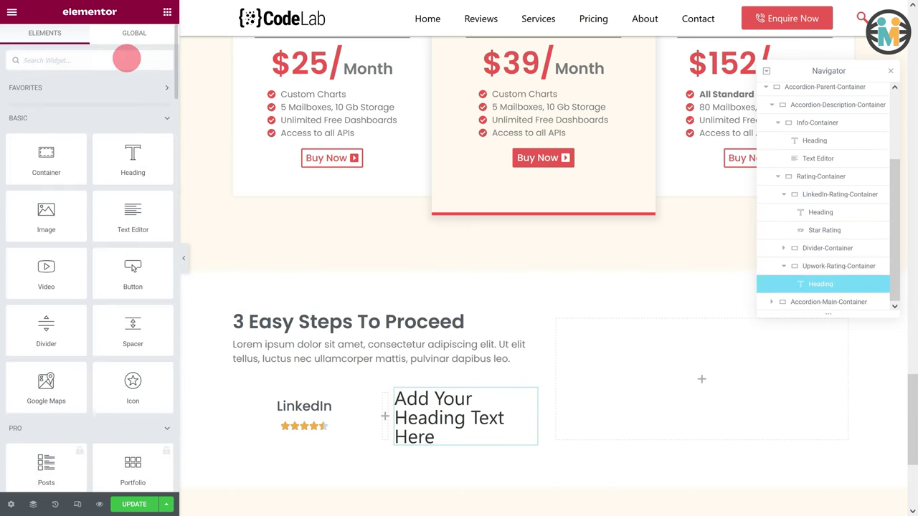
click(126, 60)
text(star)
drag(46, 98, 453, 444)
Retitle the new heading 'Upwork' and center it
click(528, 391)
drag(17, 125, 115, 123)
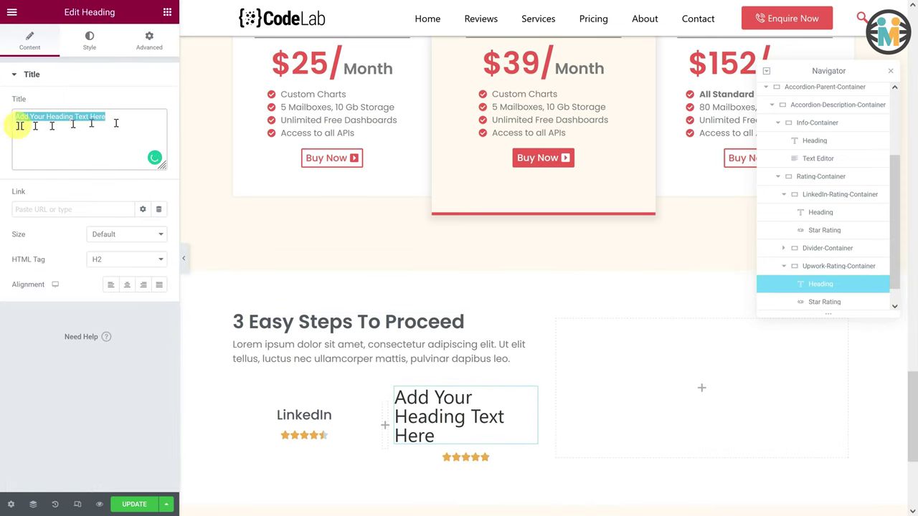
text(Upwork)
click(134, 286)
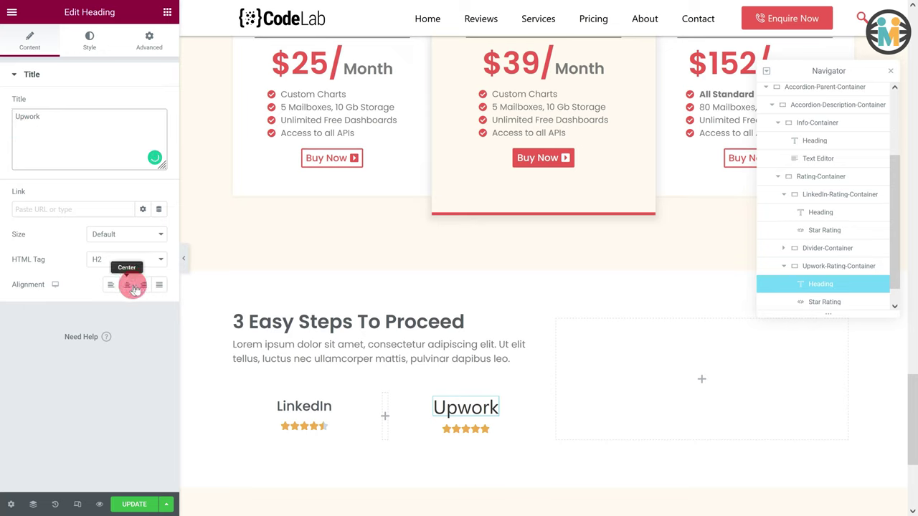
Style the Upwork heading with the Secondary colour and Poppins at 1.4em
click(92, 47)
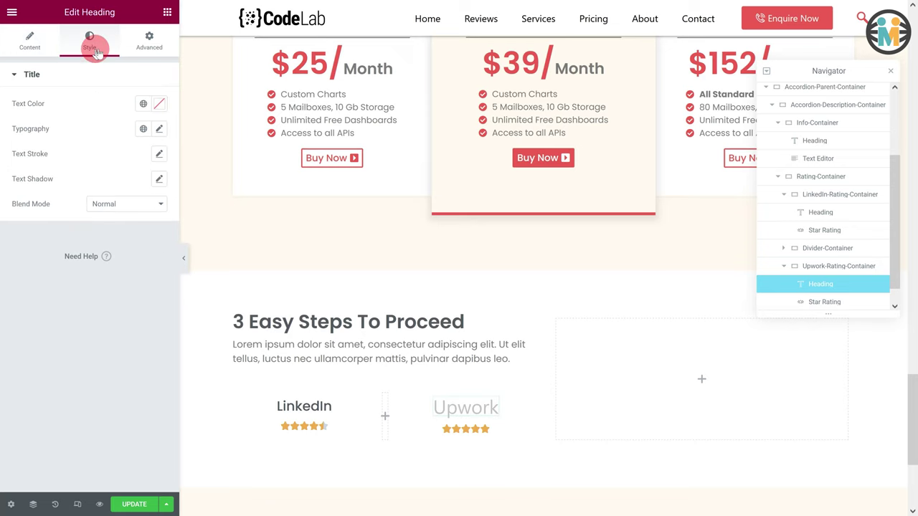
click(146, 103)
click(100, 200)
click(159, 128)
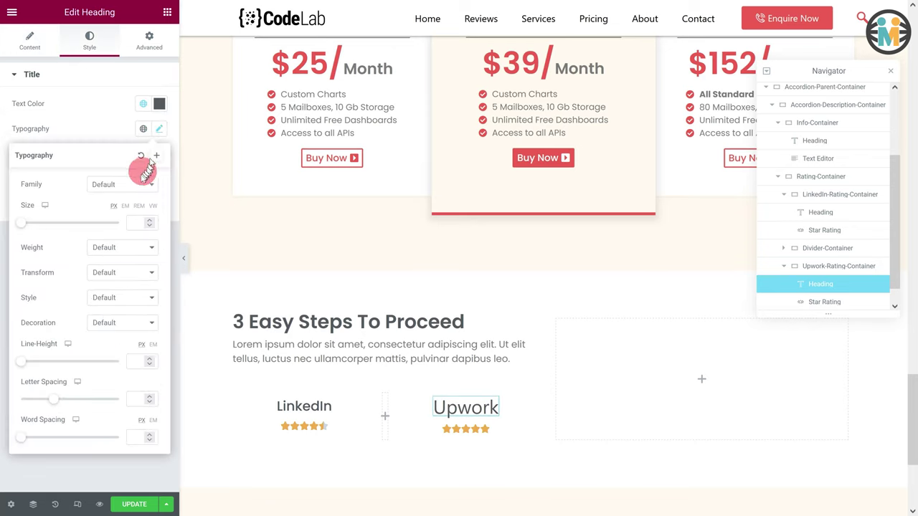
click(132, 190)
text(poppins)
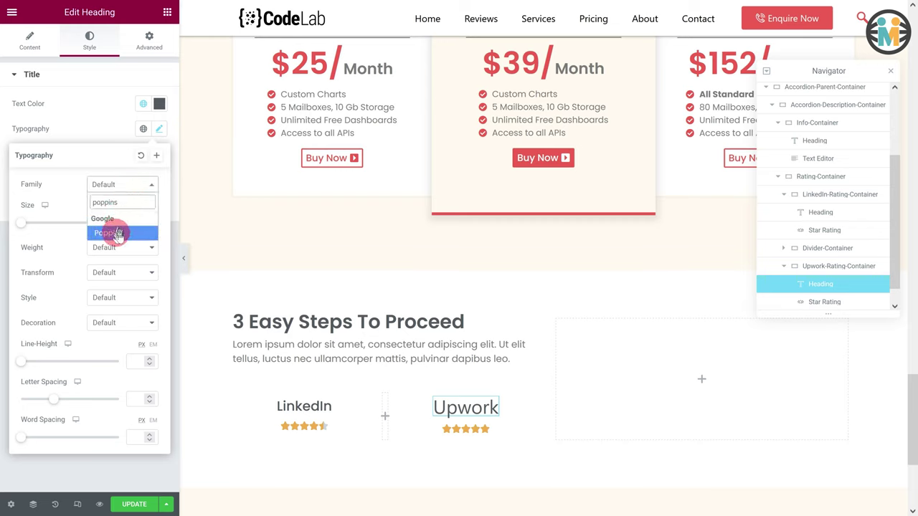
click(117, 233)
click(137, 221)
text(1.4)
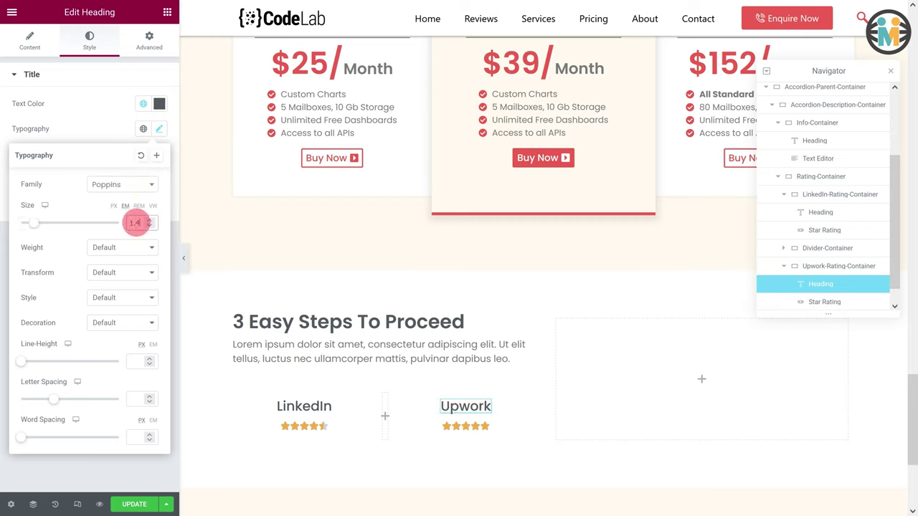
Set the Upwork star rating to 4.5 and center the stars
click(479, 426)
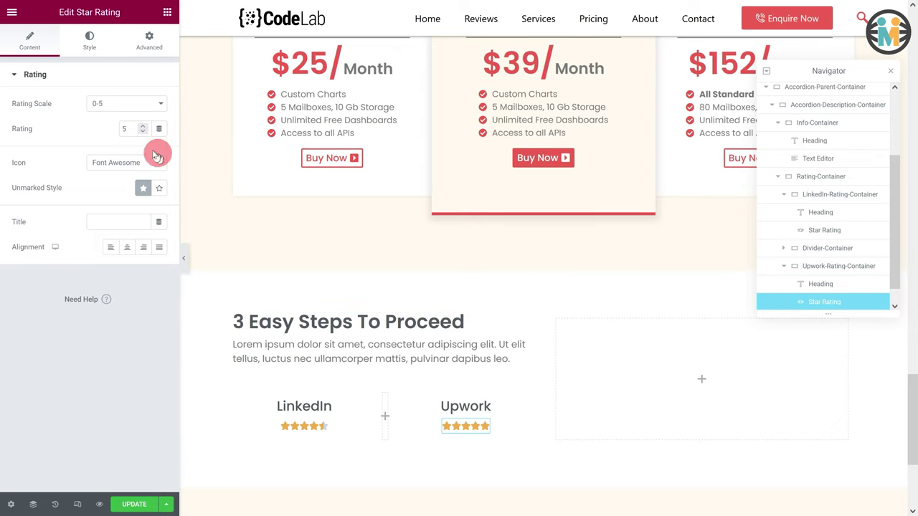
click(122, 129)
text(4.5)
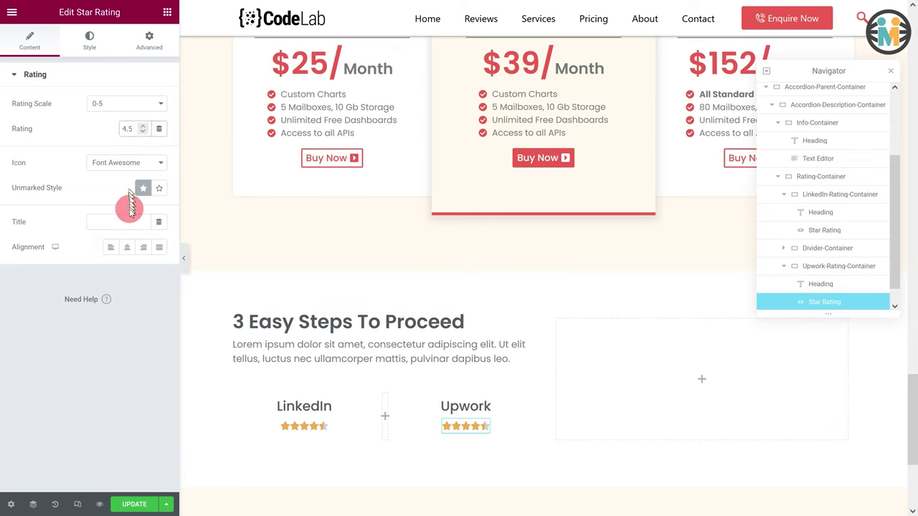
click(132, 249)
Place a Divider between the LinkedIn and Upwork ratings and rotate it vertical
click(168, 13)
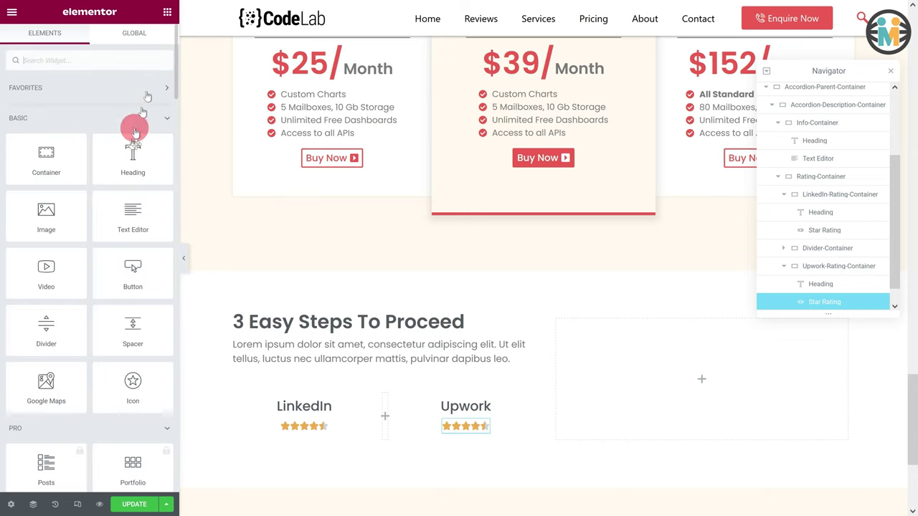
drag(62, 340, 387, 426)
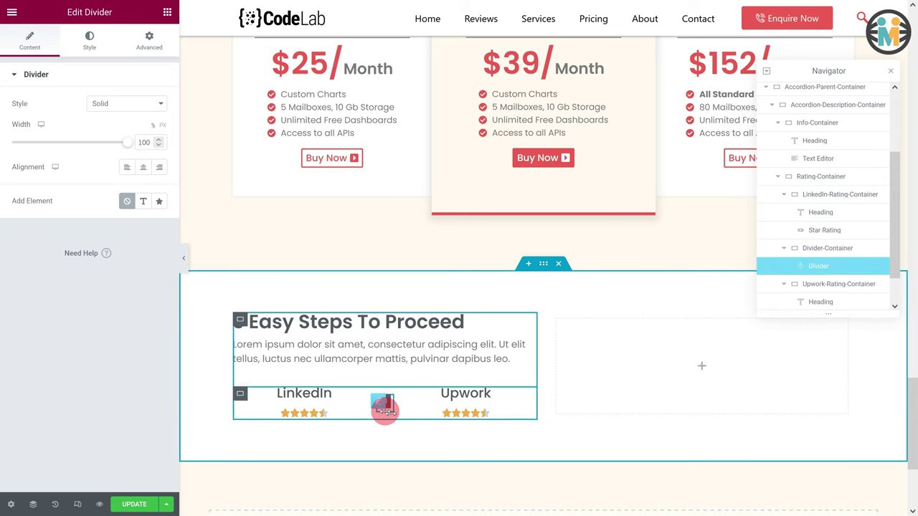
click(158, 41)
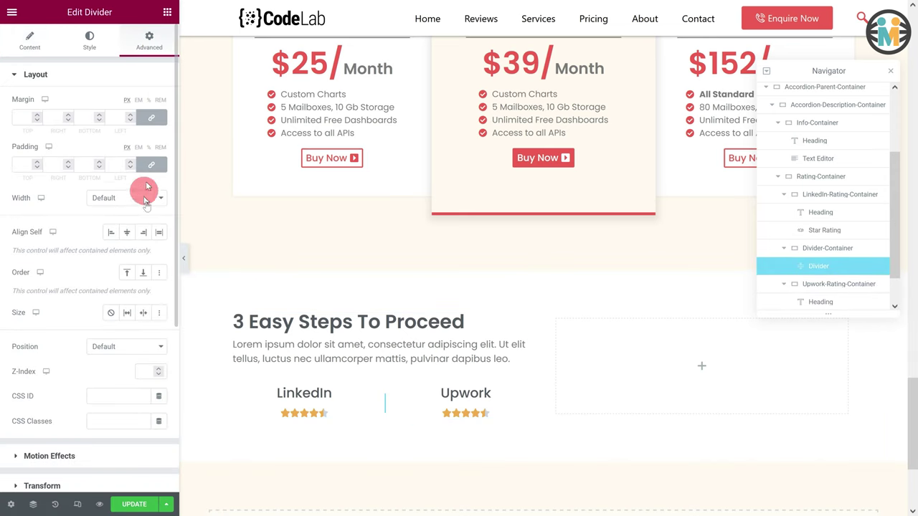
click(86, 484)
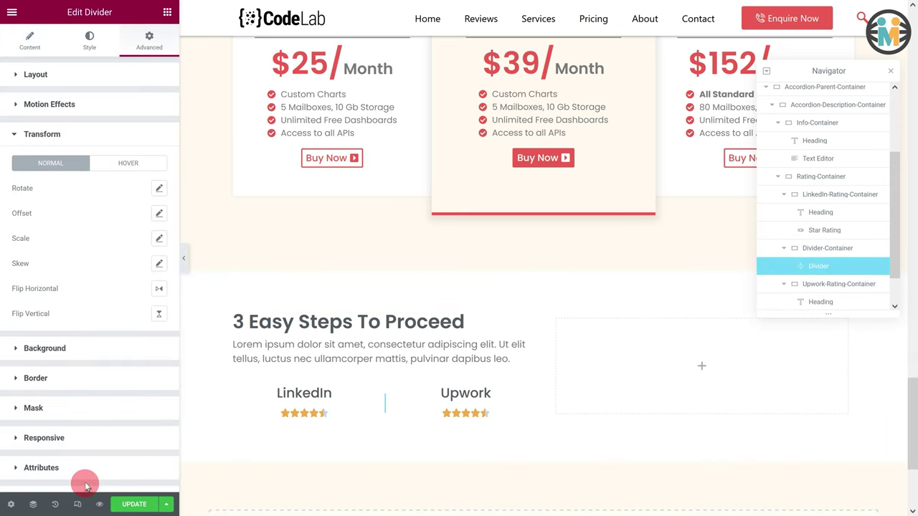
click(158, 189)
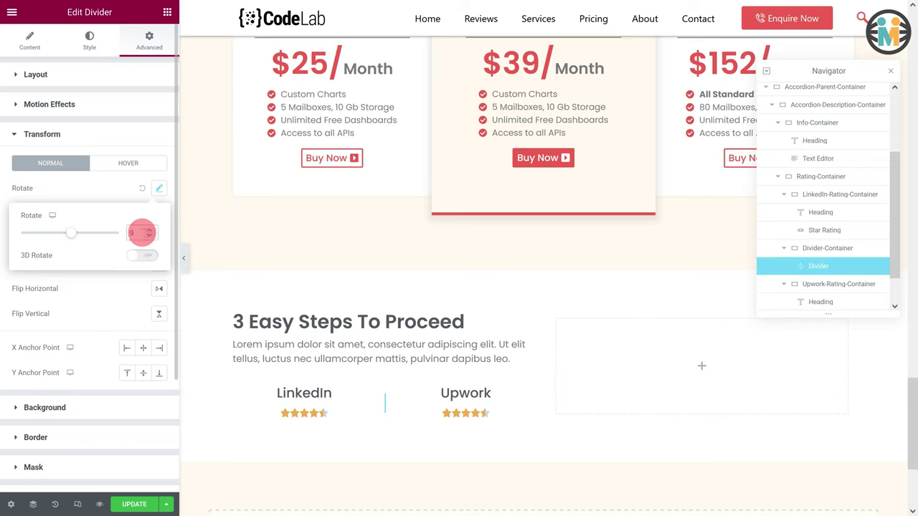
Lower the divider's weight to 1.3 and set its width to 80
click(90, 37)
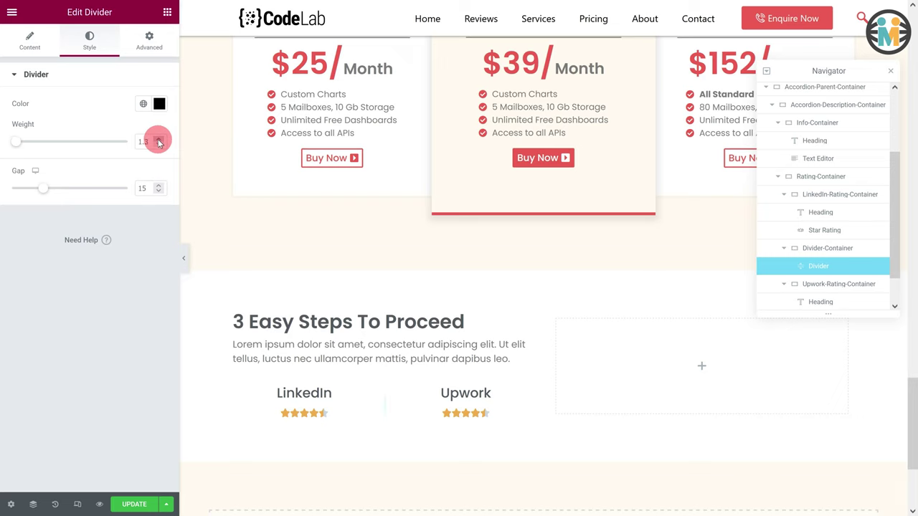
click(35, 40)
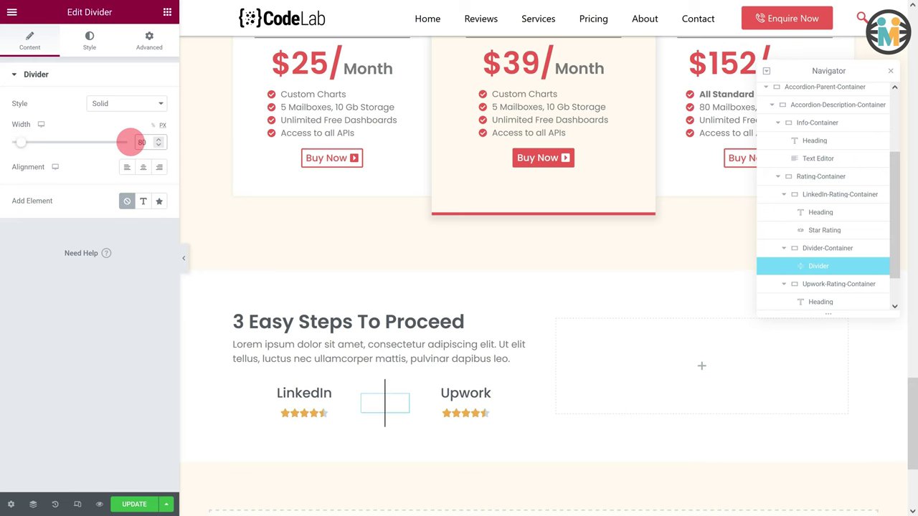
click(168, 16)
Add an Accordion to the empty right-hand column with a chevron-down icon
click(136, 57)
text(accordion)
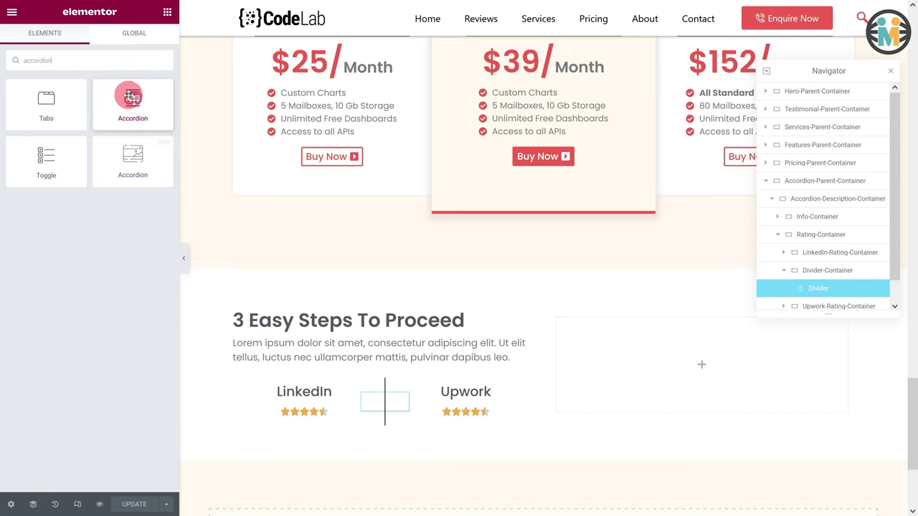
drag(129, 98, 607, 355)
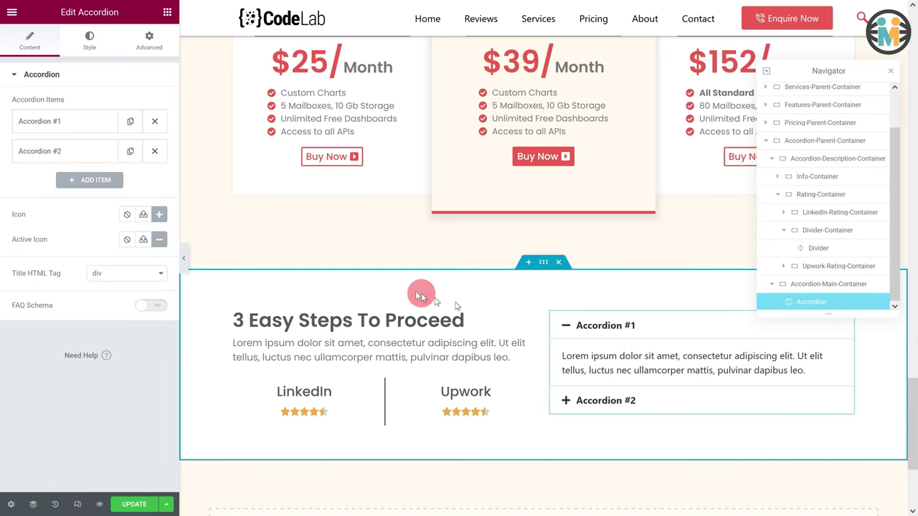
click(160, 215)
click(352, 153)
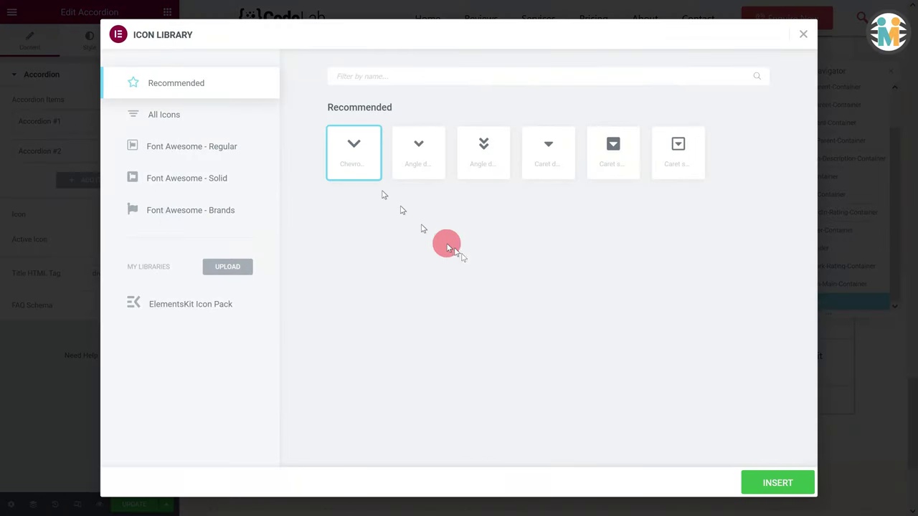
click(777, 480)
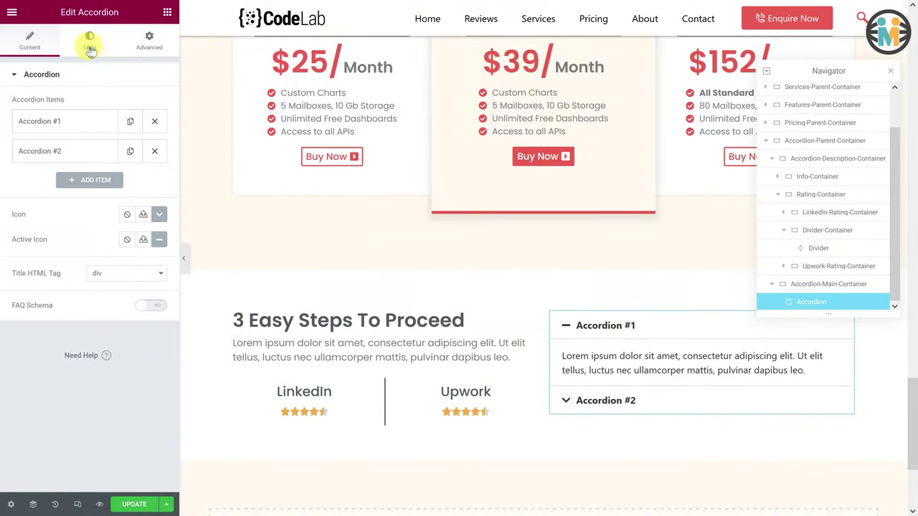
Set the accordion border width to 0 and colour its titles Secondary
click(89, 39)
click(140, 116)
text(0)
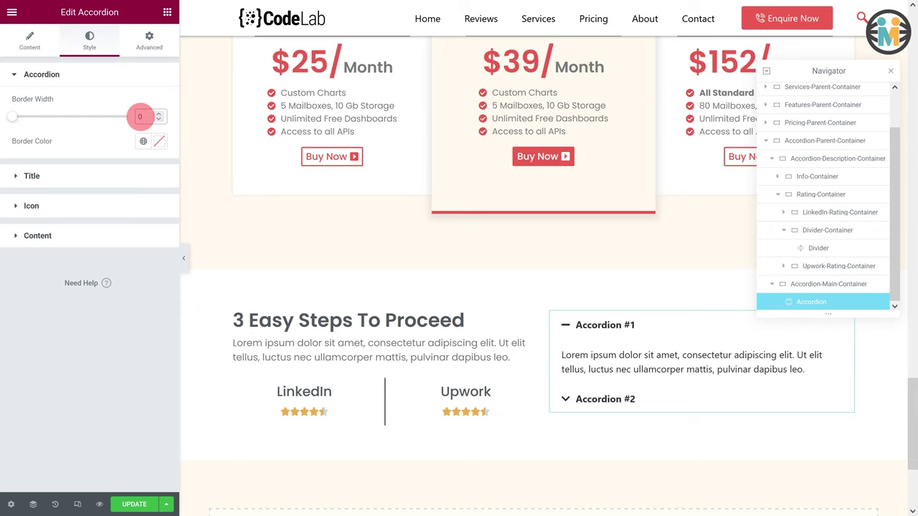
click(84, 176)
click(143, 159)
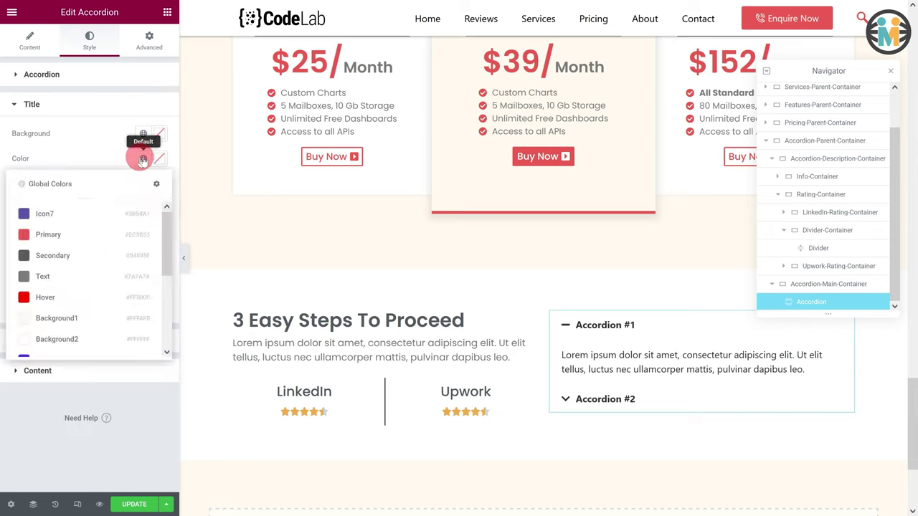
click(84, 247)
Give the accordion titles Poppins font, size 1 and weight 600
click(159, 209)
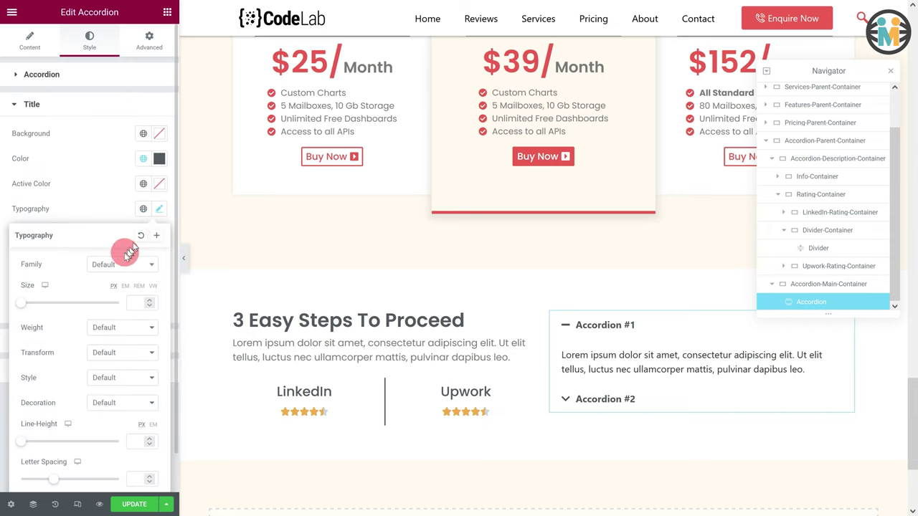
click(116, 265)
text(poppins)
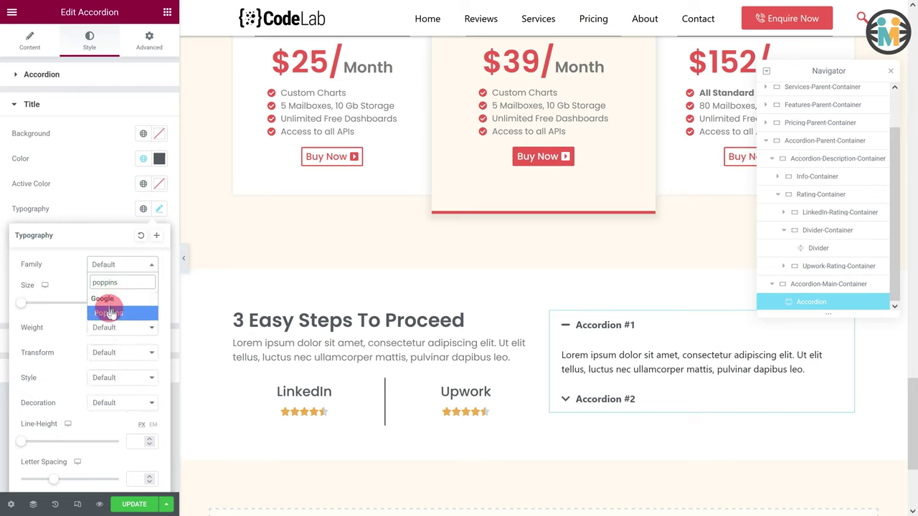
click(109, 313)
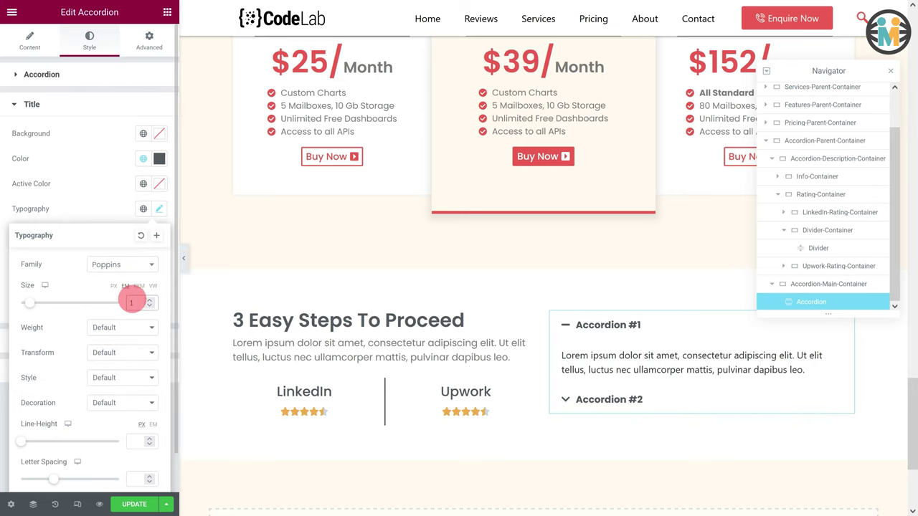
text(1)
click(119, 320)
click(109, 398)
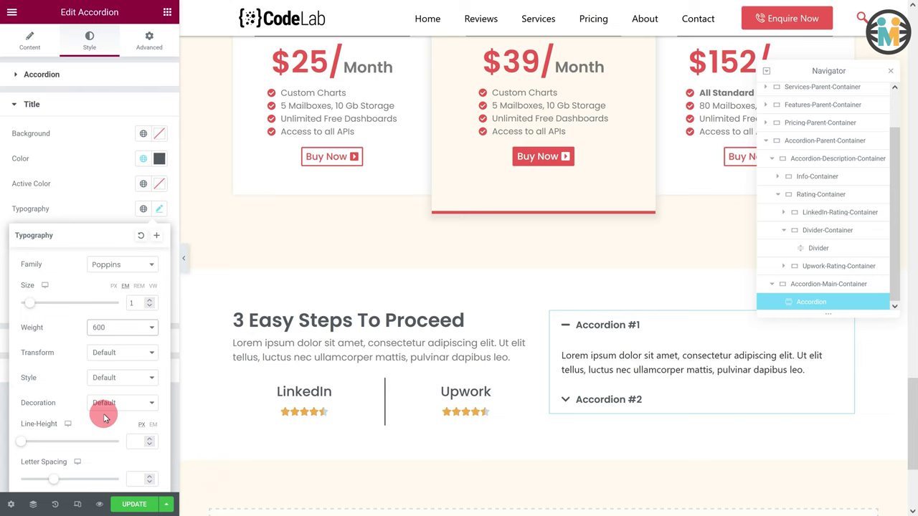
Align the accordion icons to the right end in the red Primary colour
click(94, 216)
click(83, 342)
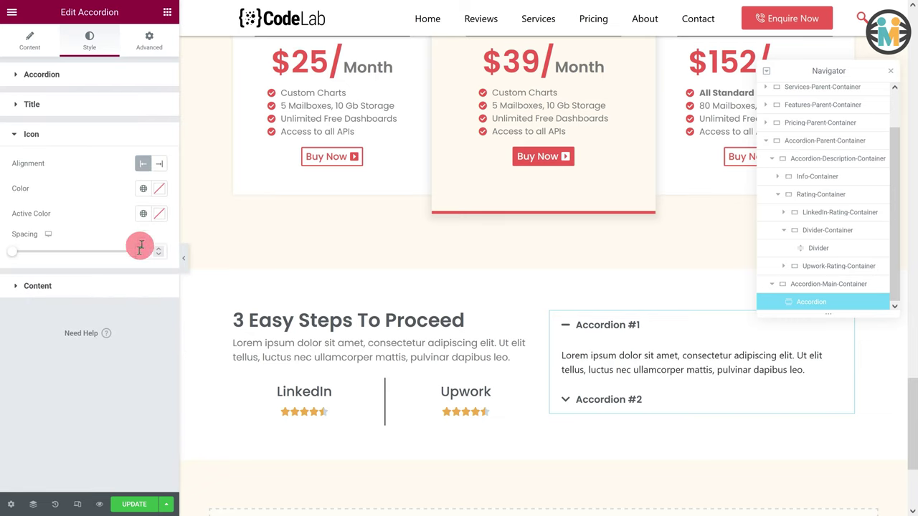
click(159, 166)
click(143, 188)
click(75, 262)
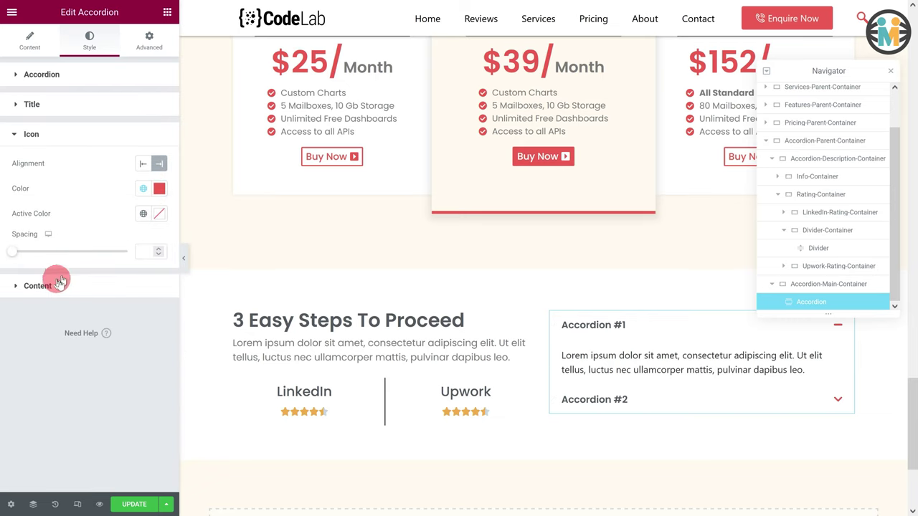
Make the accordion content text Secondary grey in Poppins, sized in EM
click(55, 285)
click(154, 194)
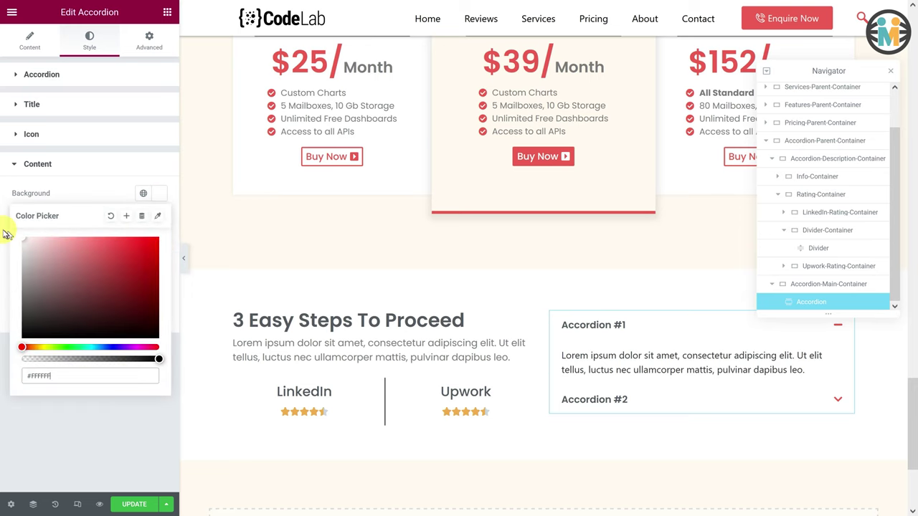
click(77, 194)
click(144, 218)
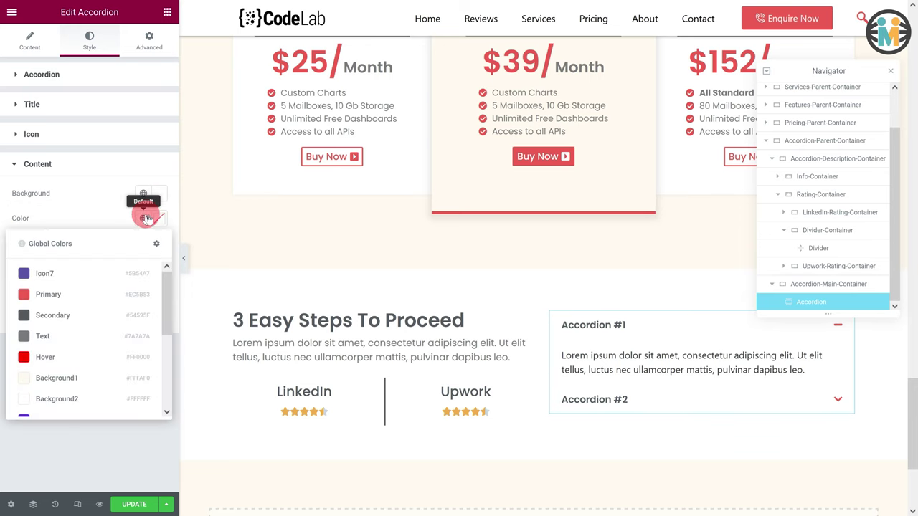
click(61, 313)
click(159, 243)
click(101, 299)
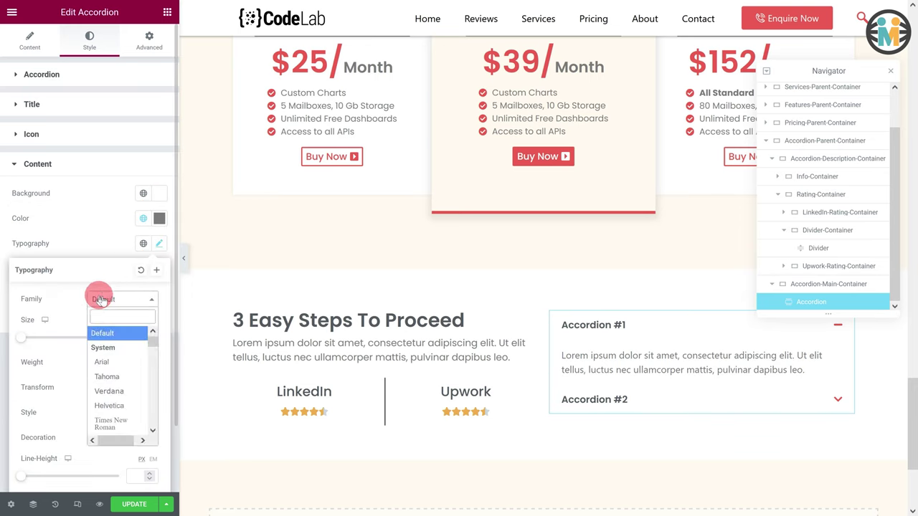
text(poppins)
click(104, 347)
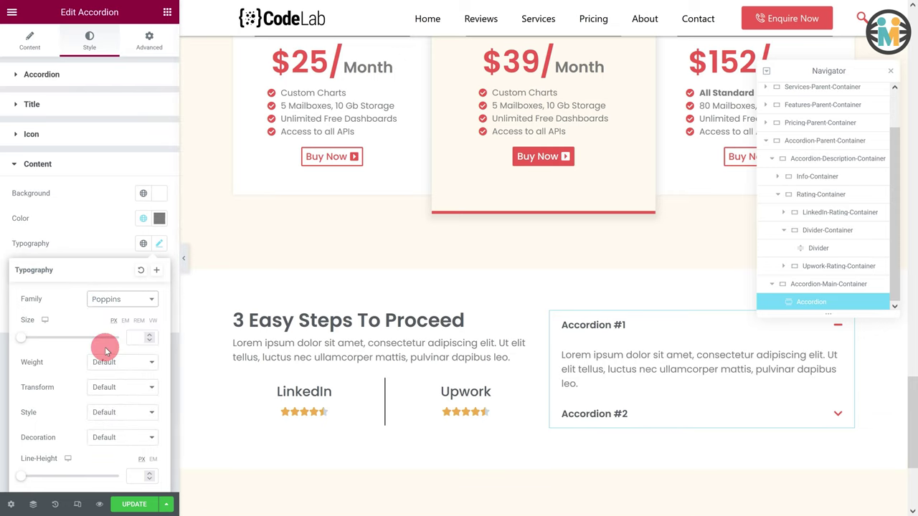
click(126, 321)
click(129, 337)
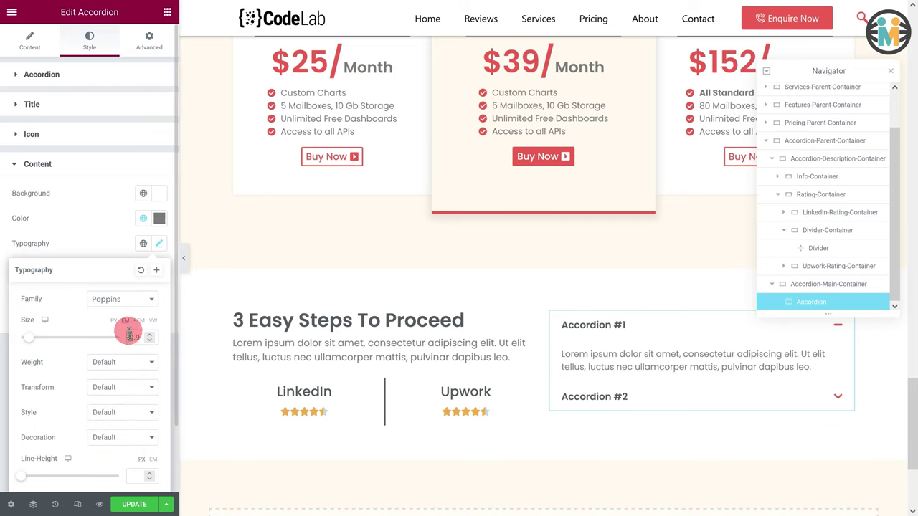
click(102, 230)
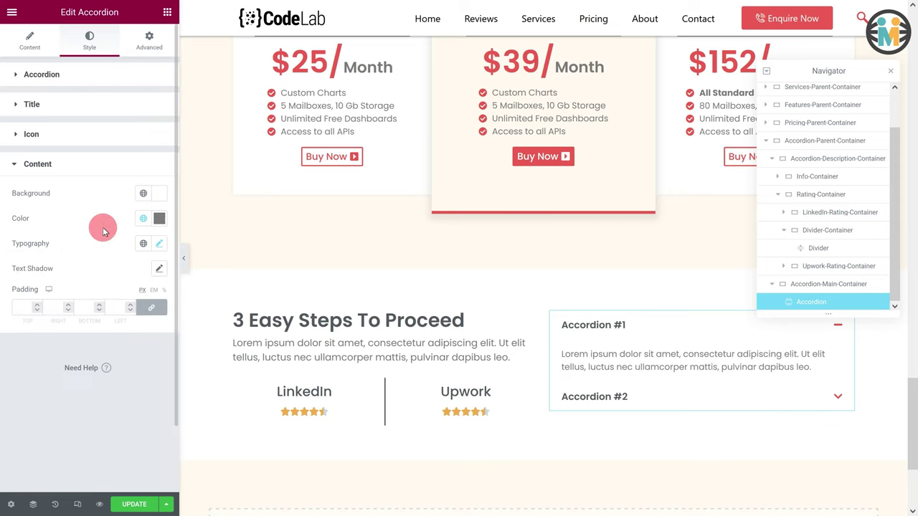
Replace the first item title with the pasted Create Account icon heading
click(32, 46)
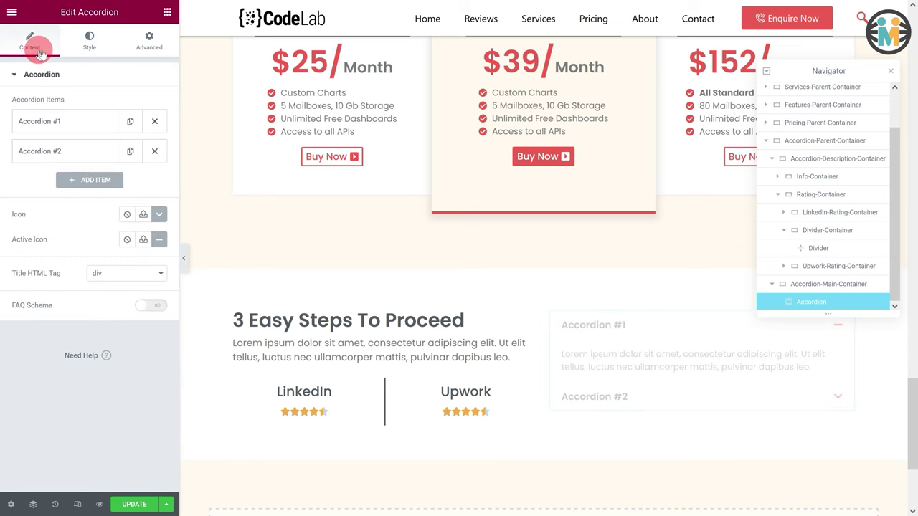
click(56, 120)
drag(63, 164, 22, 164)
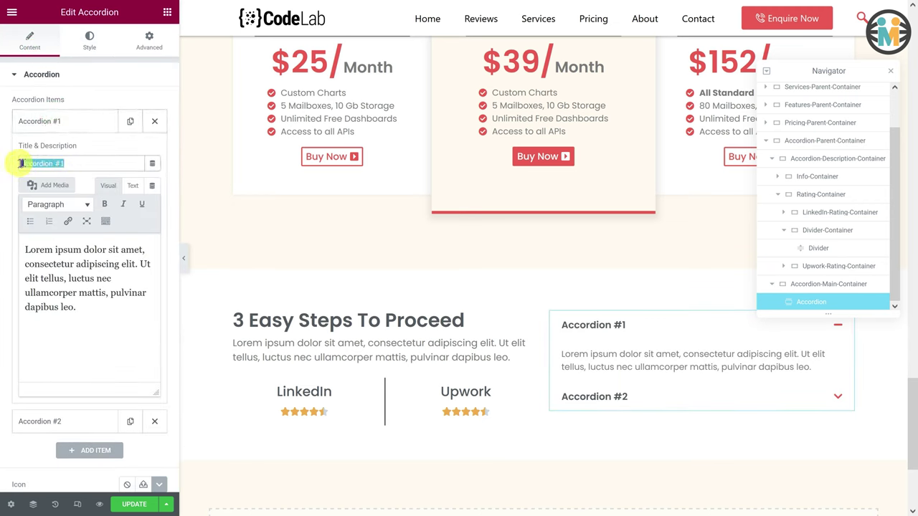
text(<i class="fas fa-edit"></i> Create Account)
click(45, 123)
Replace the second item title with the pasted Choose Package icon heading
click(45, 150)
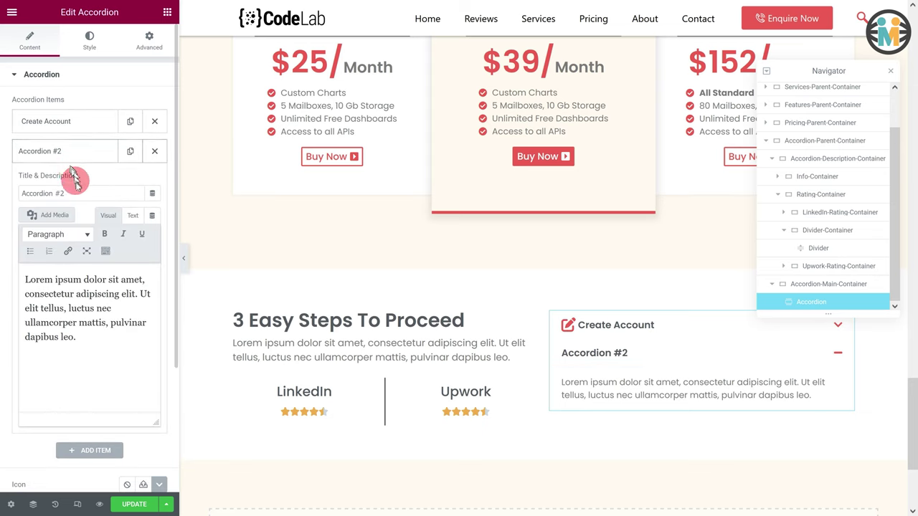
drag(70, 193, 10, 192)
text(<i class="fas fa-archive"></i> Choose Package)
click(49, 156)
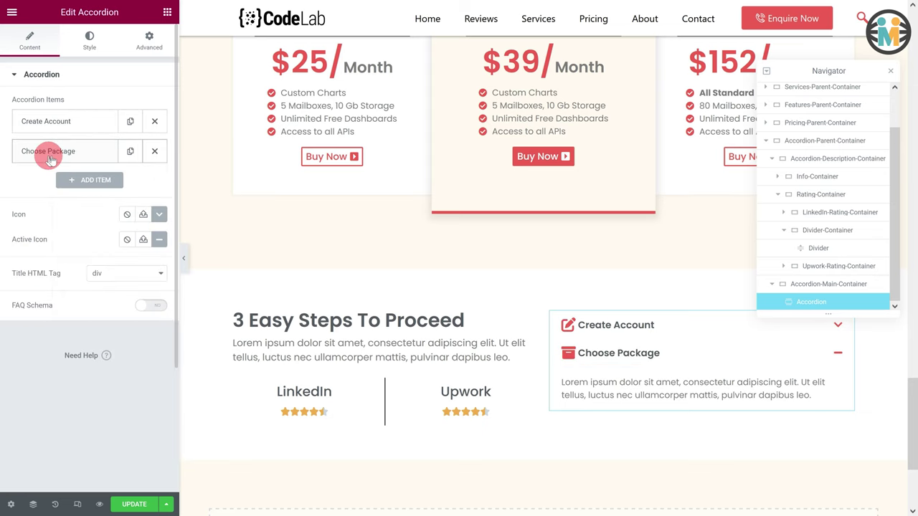
Duplicate Choose Package into a third item titled Enjoye Smartly
click(130, 151)
click(77, 179)
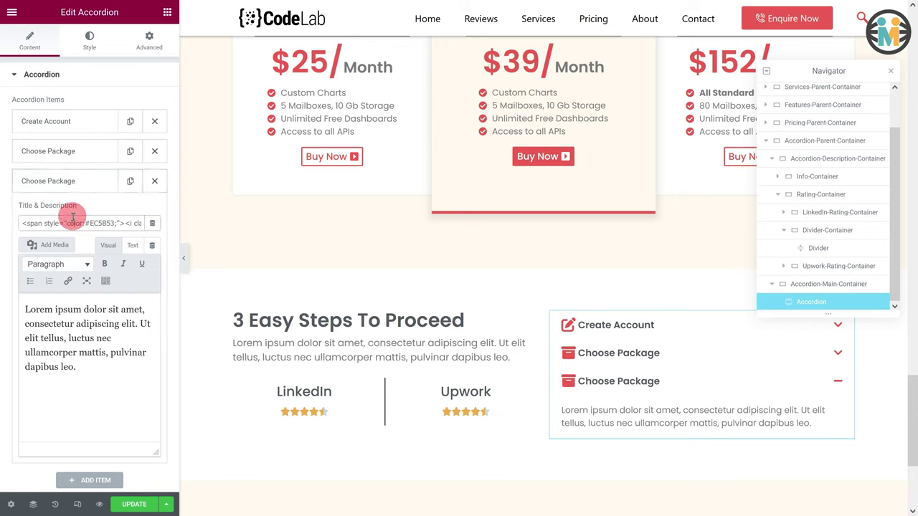
triple_click(73, 222)
key(ctrl+v)
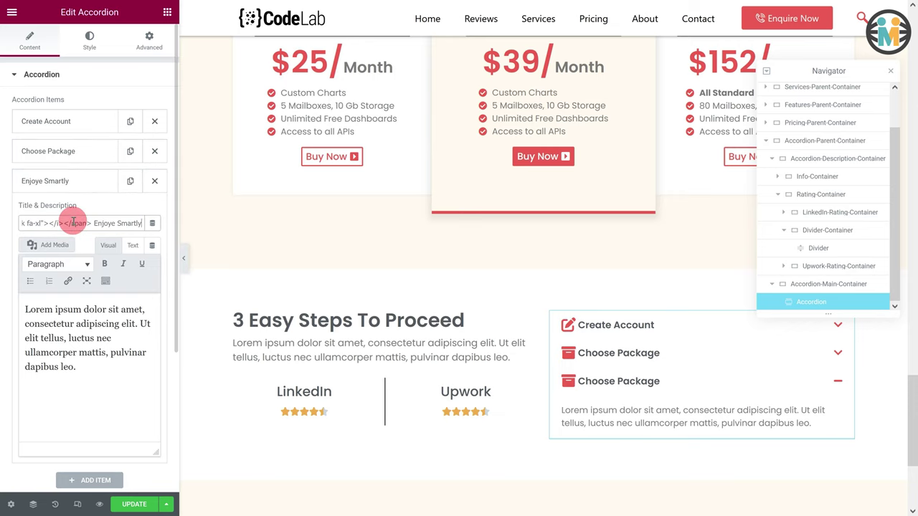
click(86, 127)
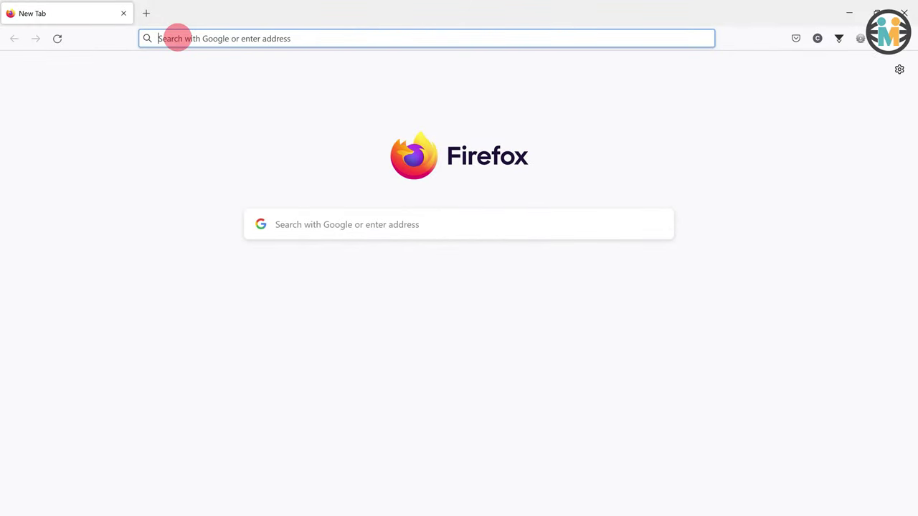
Load fontawesome.com full screen and go to its Icons gallery
text(fontawesome)
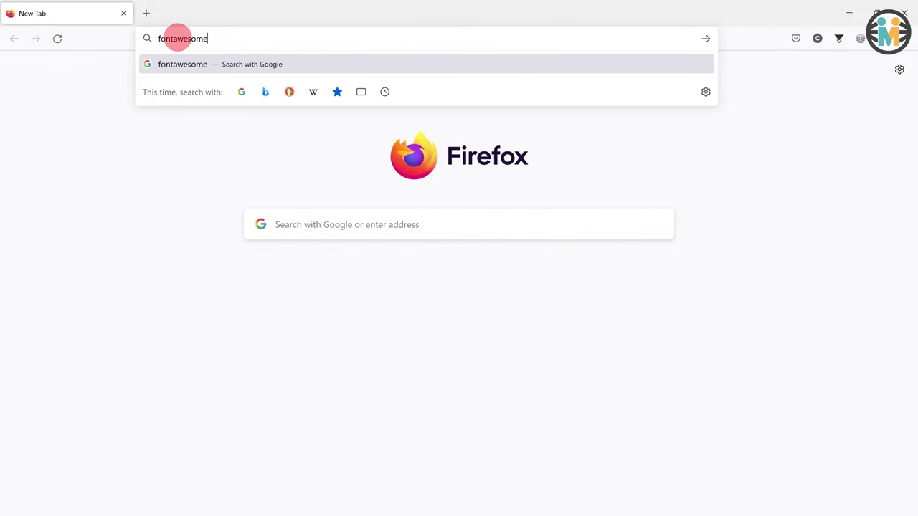
text(.com)
key(Return)
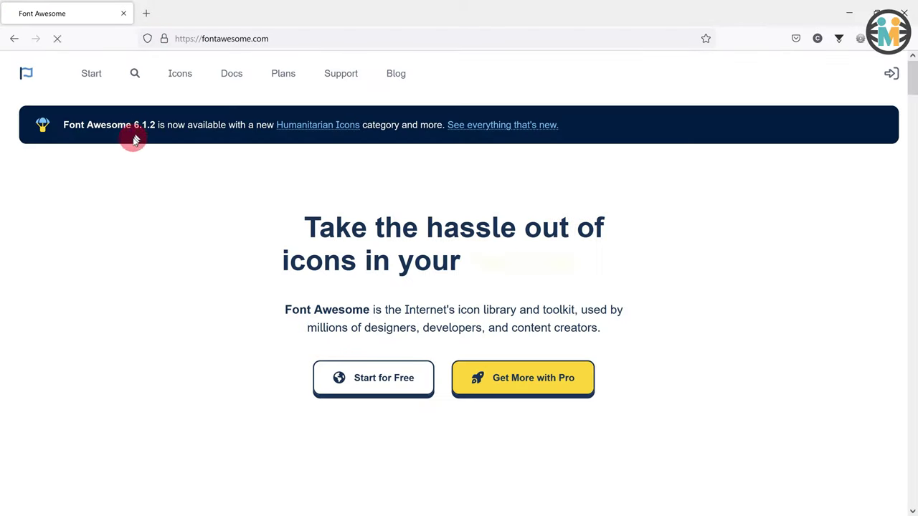
key(F11)
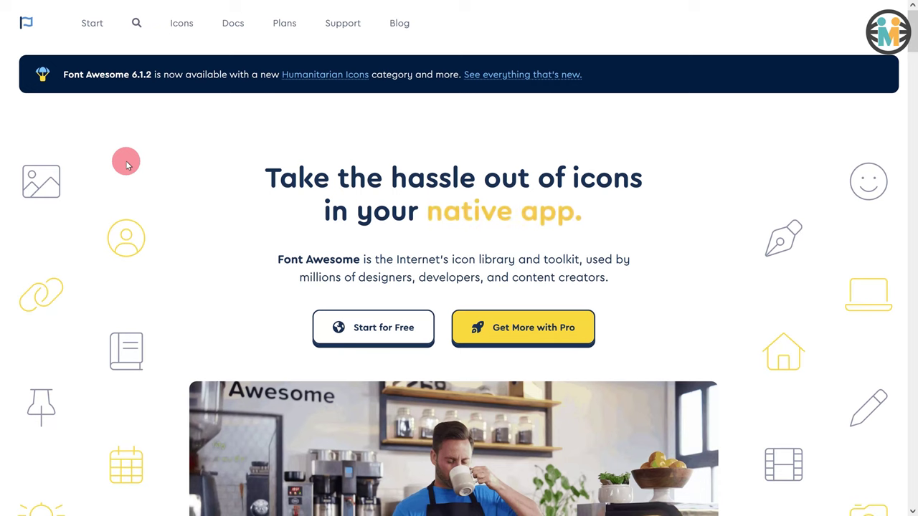
click(182, 27)
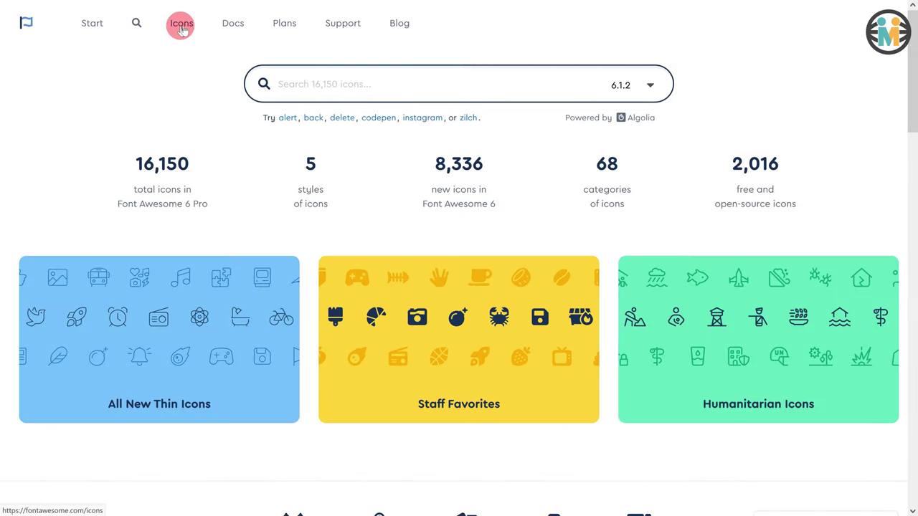
Find the free user-gear icon and copy its fa-solid fa-user-gear class
click(315, 84)
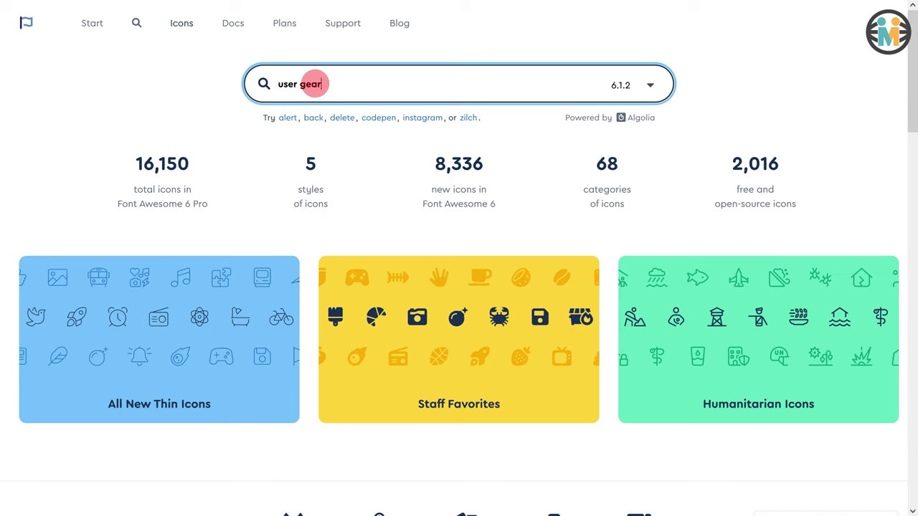
key(Return)
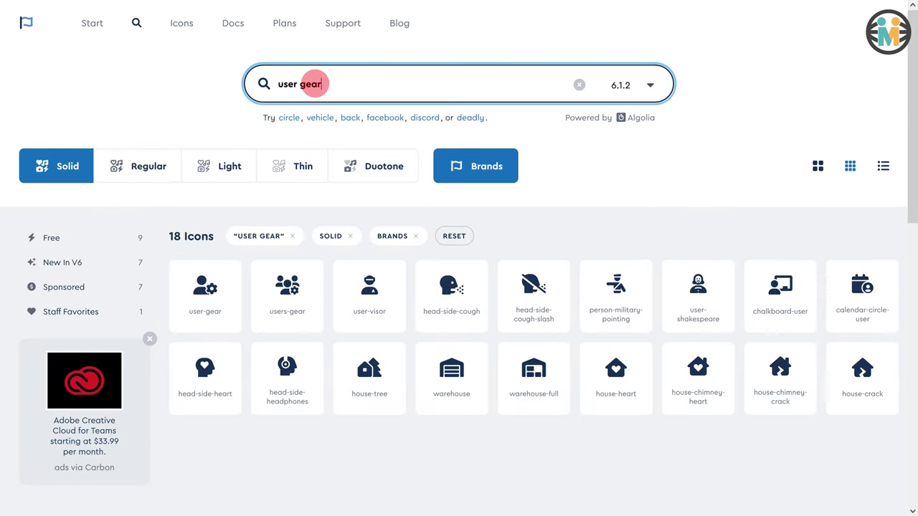
click(63, 241)
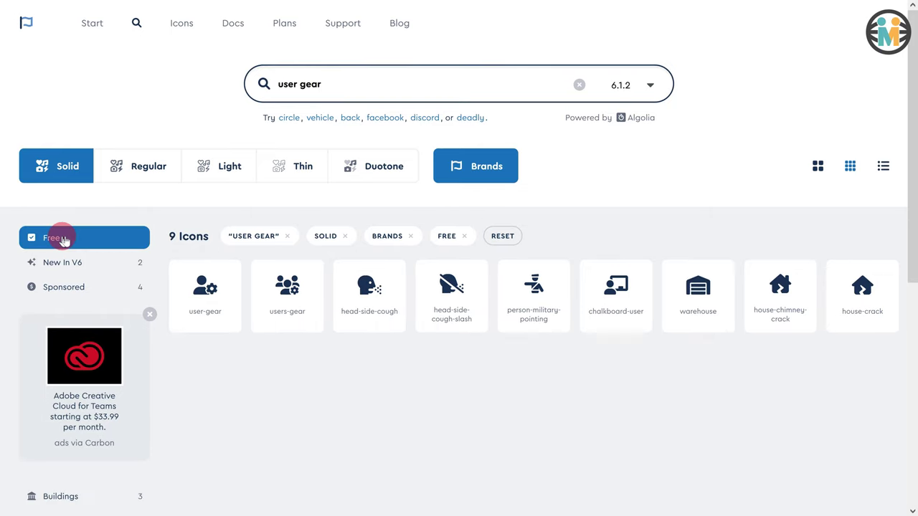
click(204, 296)
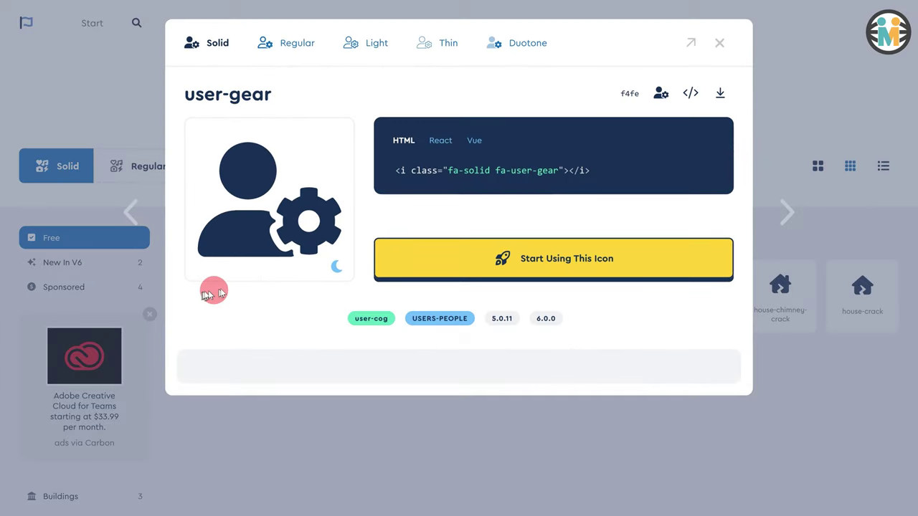
drag(451, 172, 558, 174)
key(ctrl+c)
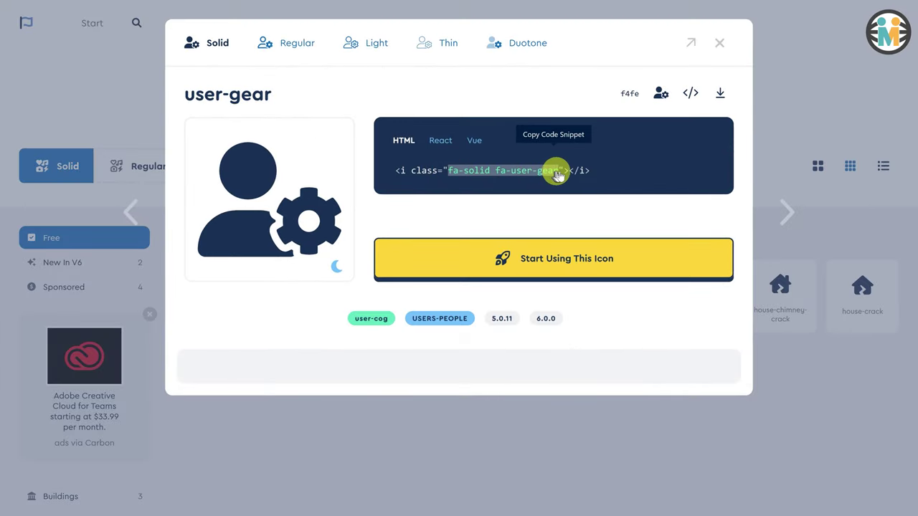
click(557, 175)
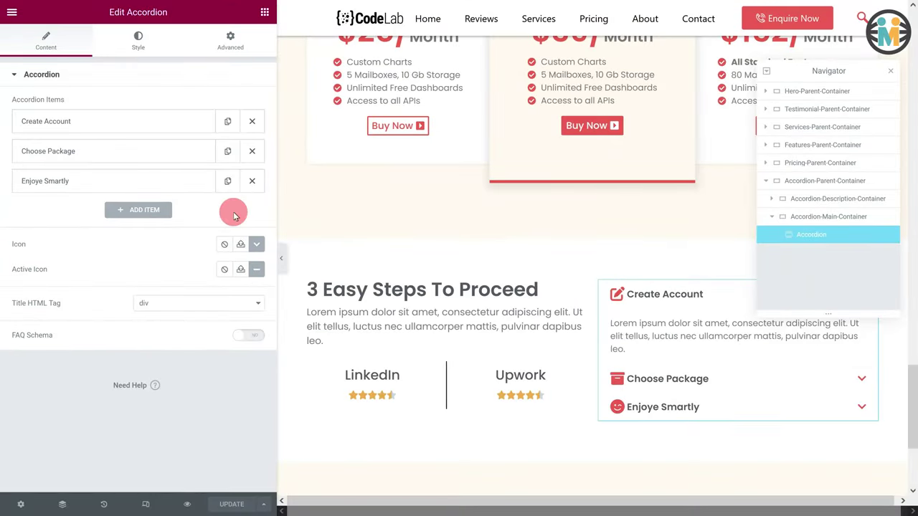
Swap the Create Account title's pen-to-square icon class for the copied fa-user-gear class
click(104, 122)
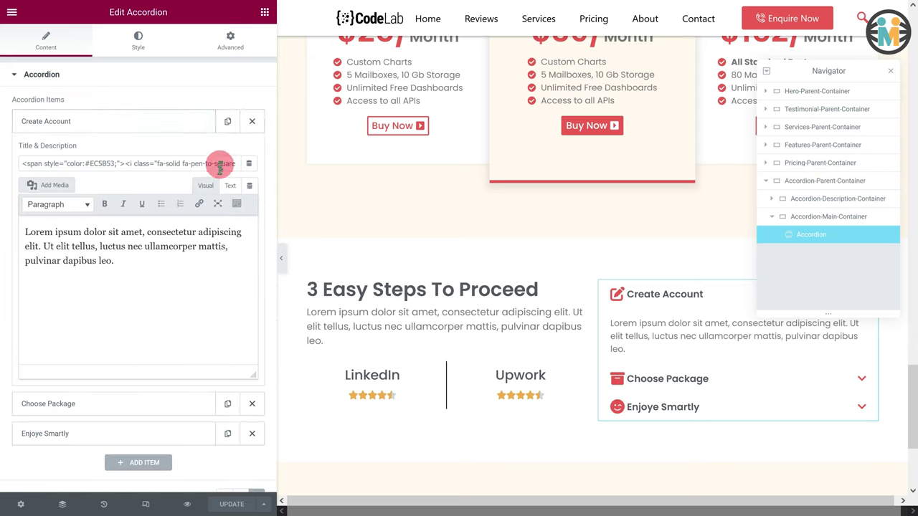
click(220, 164)
double_click(54, 163)
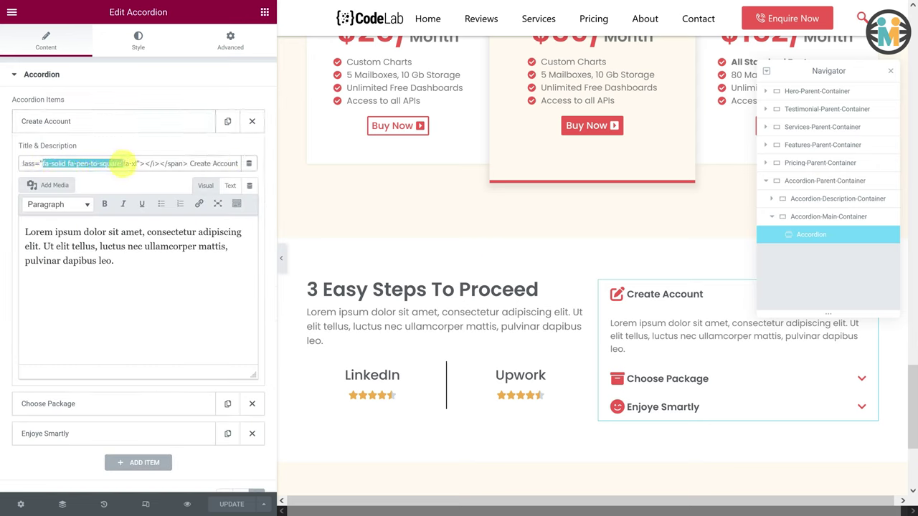
key(ctrl+v)
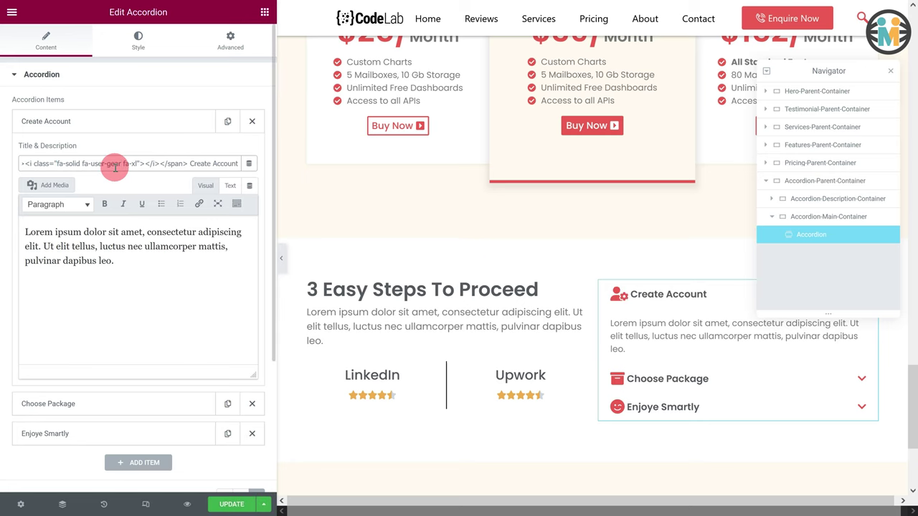
click(264, 12)
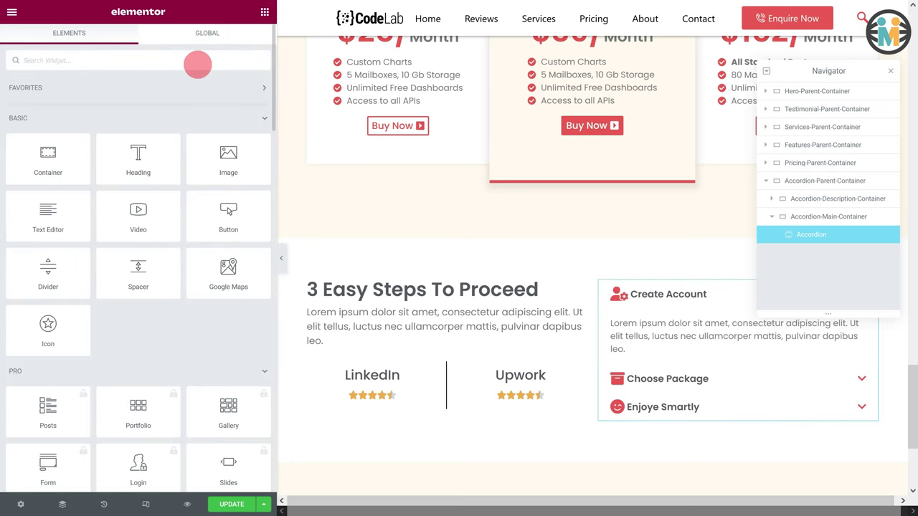
Add an HTML widget before the accordion with the Font Awesome link and accordion CSS
text(html)
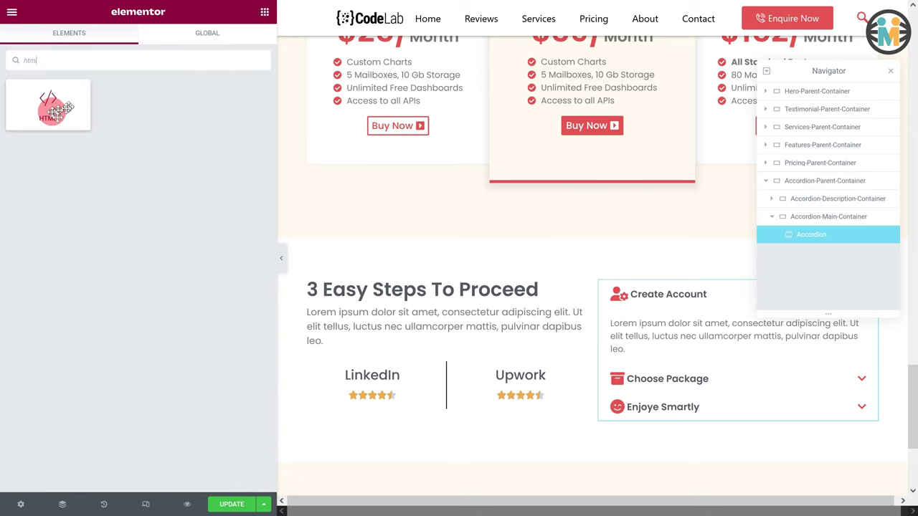
drag(51, 107, 566, 362)
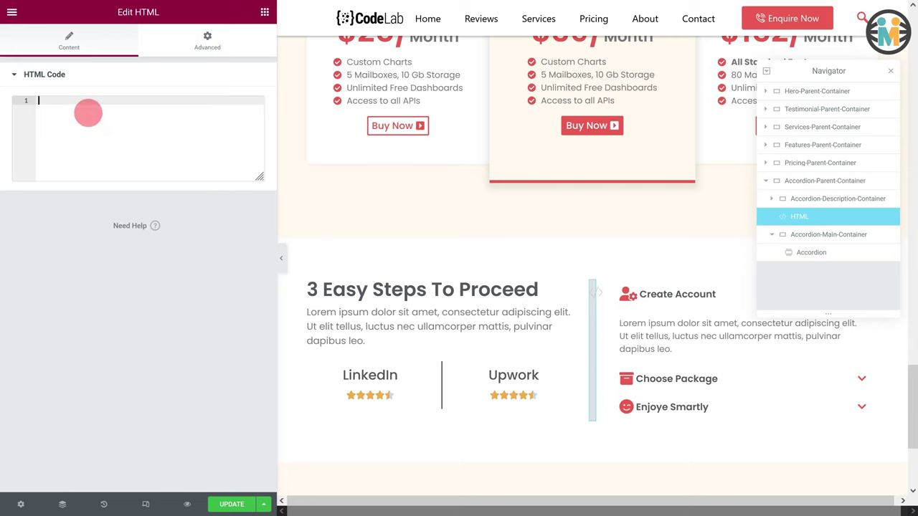
text(<link rel="stylesheet" href="https://cdnjs.cloudflare.com/ajax/libs/font-awesome/6.1.1/css/all.min.css" integrity="sha512-KfkfwYDsLkIlwQp6LFnl8zNdLGxu9YAA1QvwINks4PhcElQSvqcyVLLD9aMhXd13uQjoXtEKNosOWaZqXgel0g==" crossorigin="anonymous" referrerpolicy="no-referrer" /> <style>     .elementor-accordion{         display:flex !important;         flex-direction: column !important;         gap: 10px !important;     }     .elementor-accordion-item{     box-shadow:rgba(33, 33, 33, 0.06) 0px 4px 15px 4px !important;     } </style>)
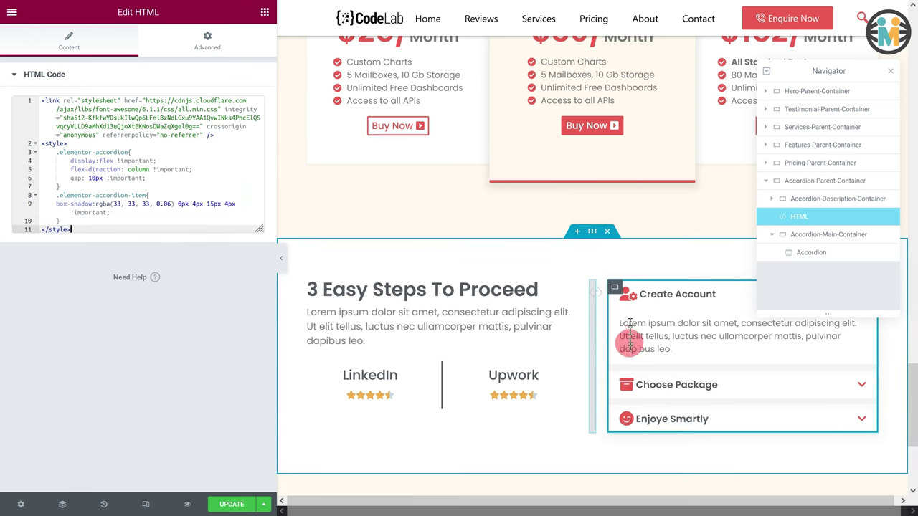
Expand and collapse the accordion items to check their styling
click(681, 309)
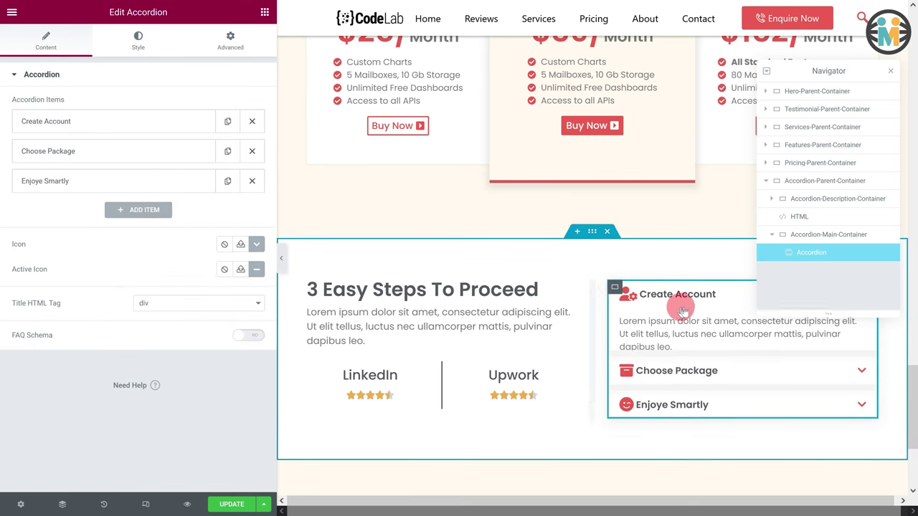
click(674, 378)
click(671, 418)
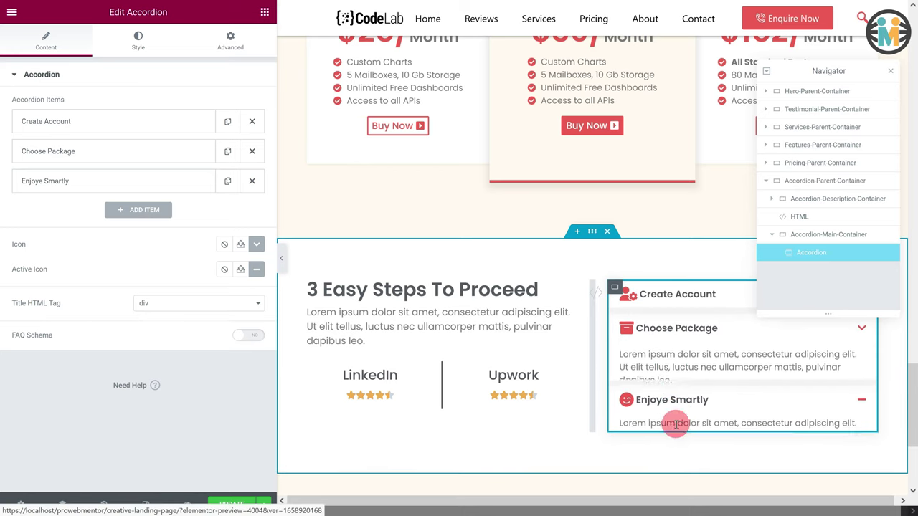
click(682, 364)
click(677, 297)
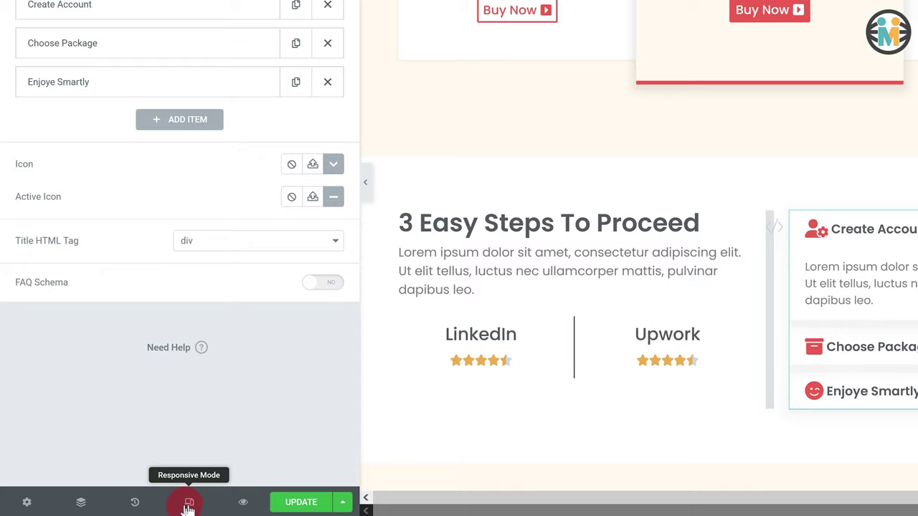
Switch to tablet preview and set the 3 Easy Steps heading size to 1.5em
click(195, 507)
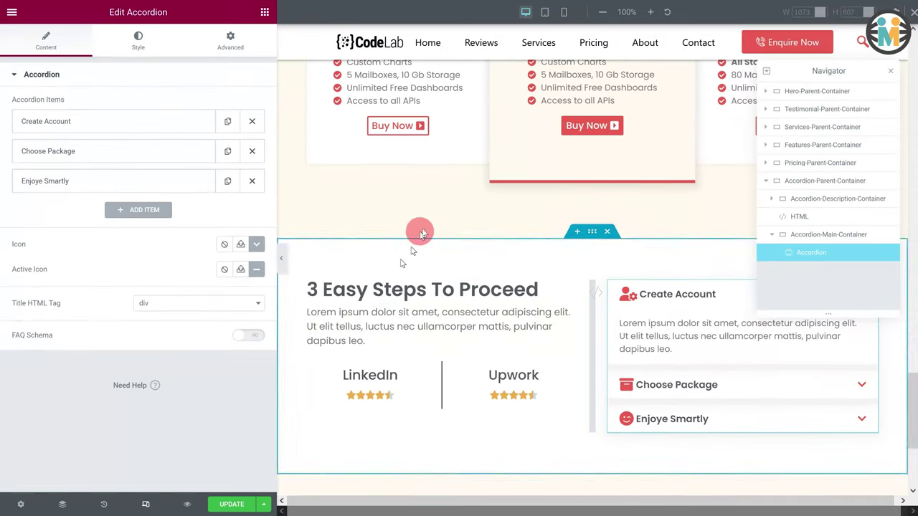
click(546, 13)
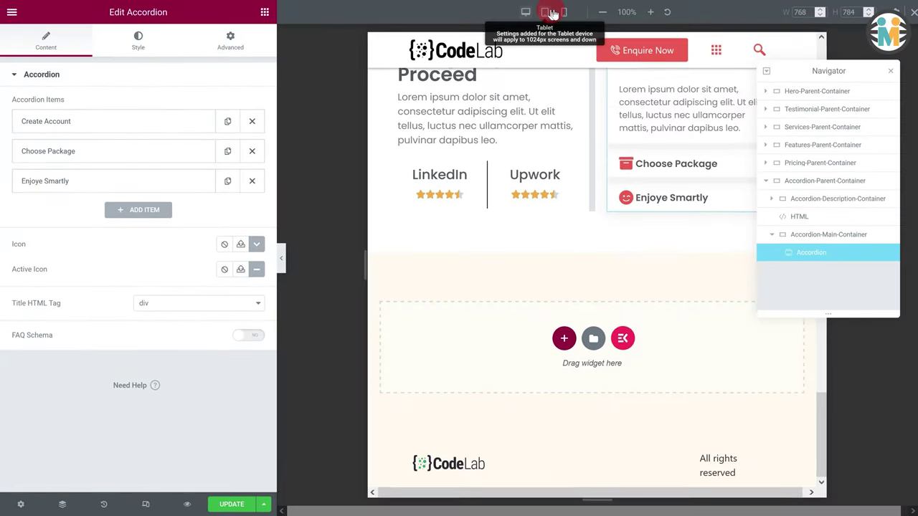
scroll(523, 185, up, 1)
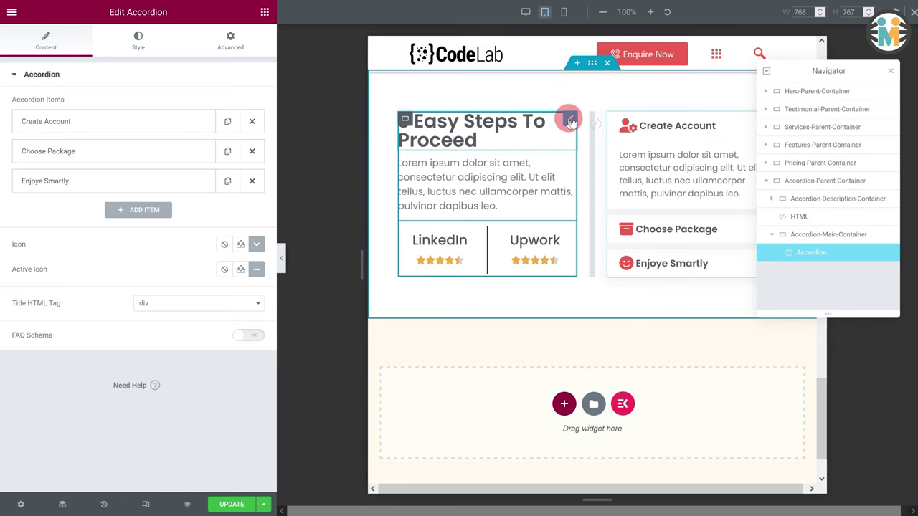
click(570, 121)
click(149, 44)
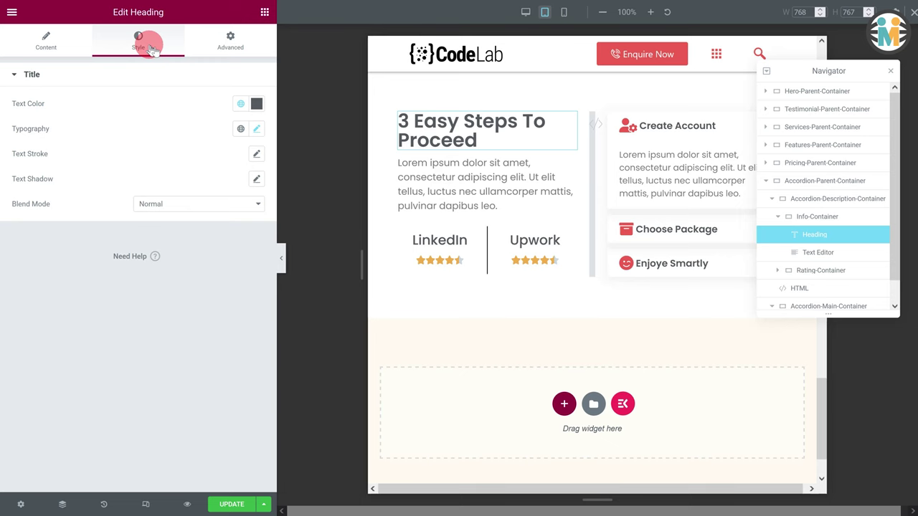
click(256, 128)
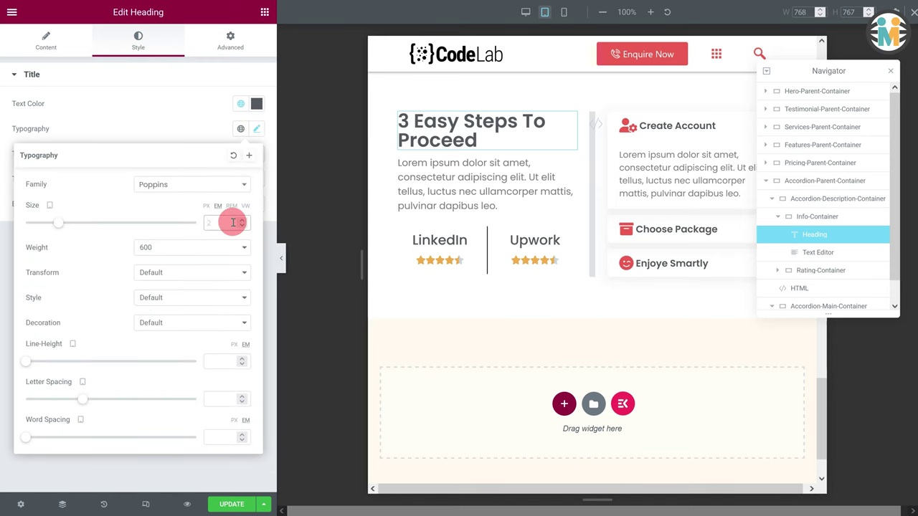
click(233, 222)
text(1.5)
Set the paragraph below the heading to 0.9em on tablet
click(568, 140)
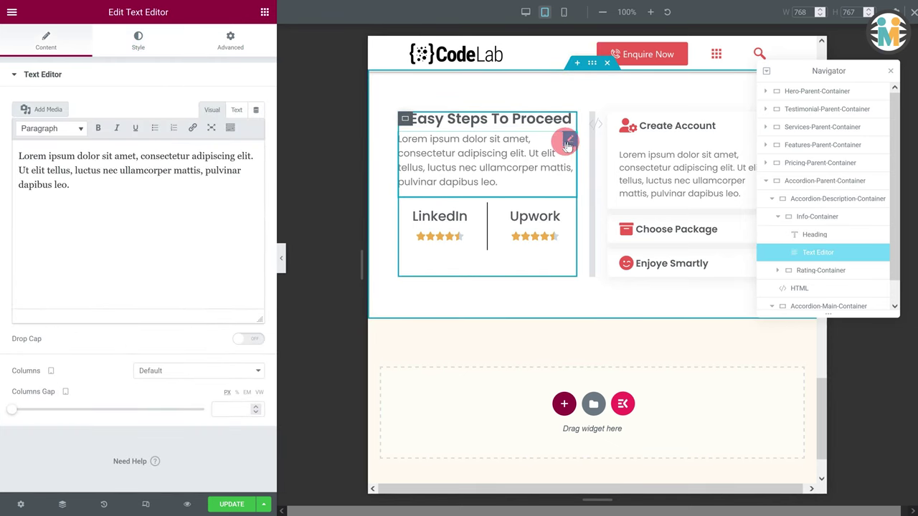
click(139, 41)
click(259, 154)
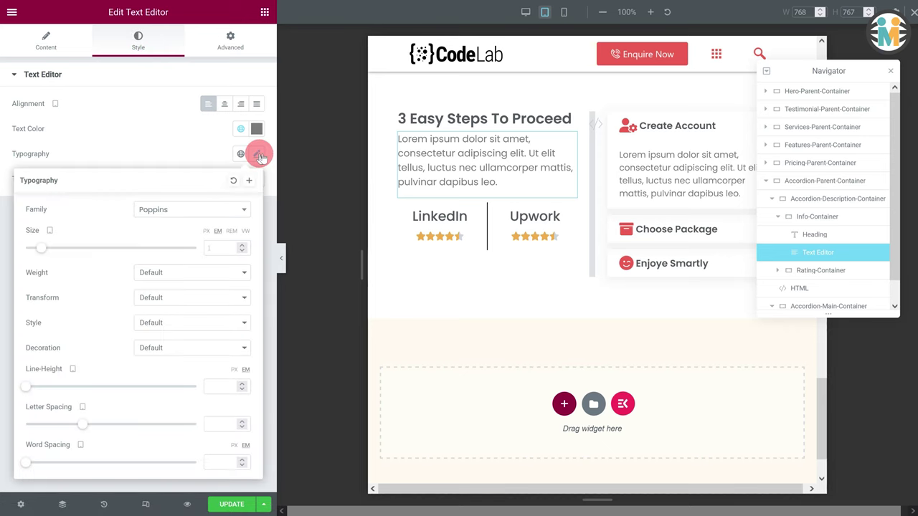
text(0.9)
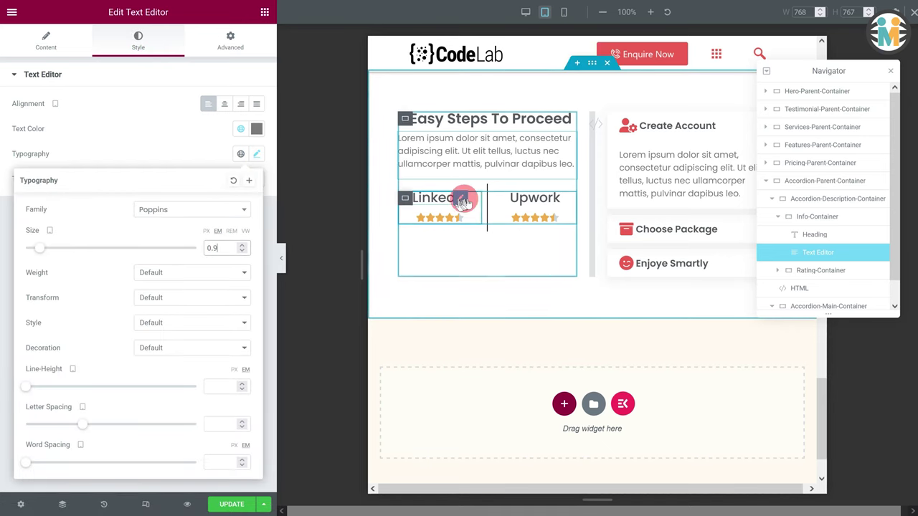
Set the LinkedIn and Upwork headings' tablet font size to 1.2em
click(459, 198)
click(138, 40)
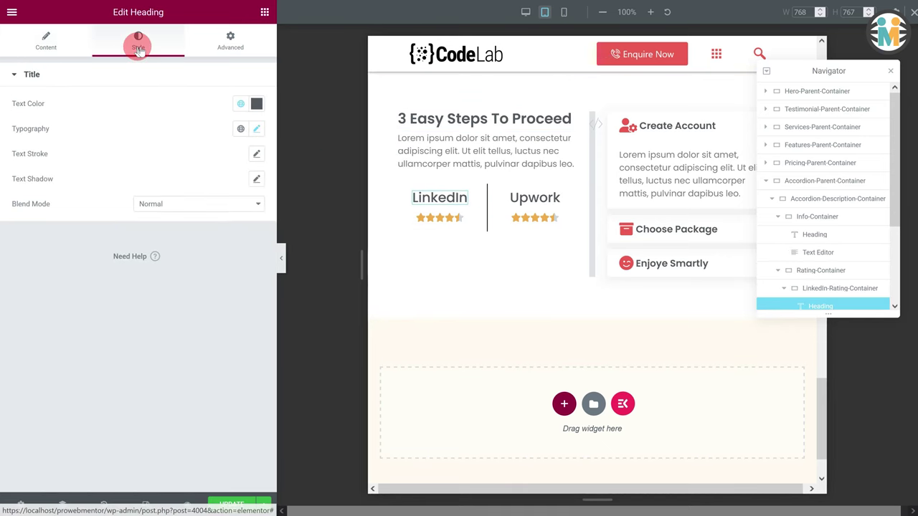
click(256, 128)
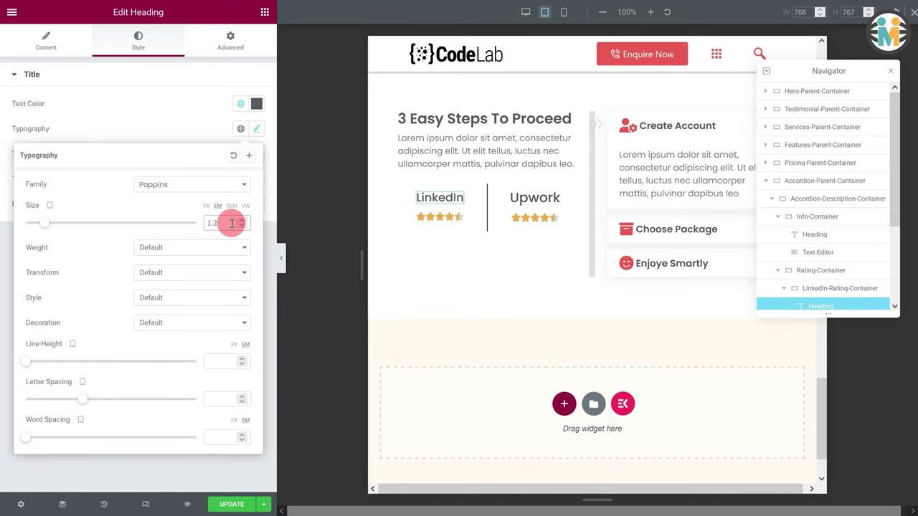
click(548, 200)
click(138, 46)
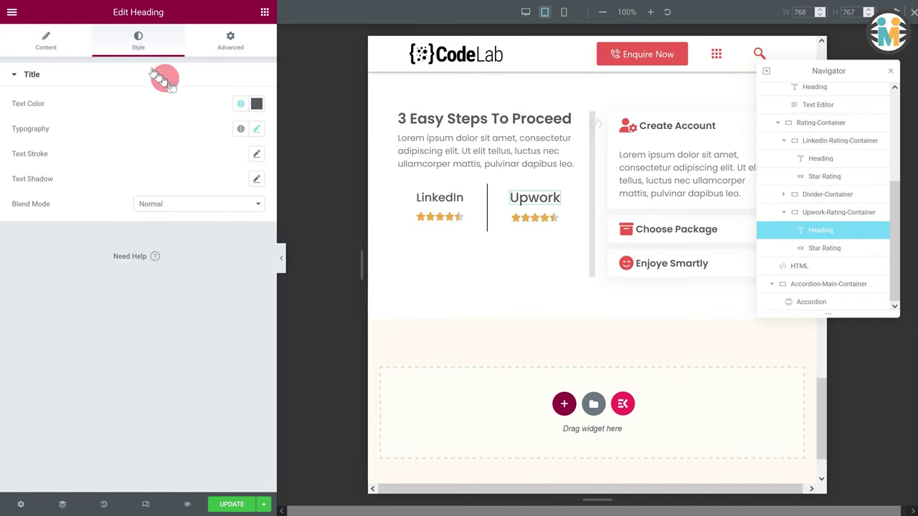
click(256, 128)
click(221, 225)
Enter 1.2em for the Upwork heading and set the accordion titles to 0.9em
text(1.2)
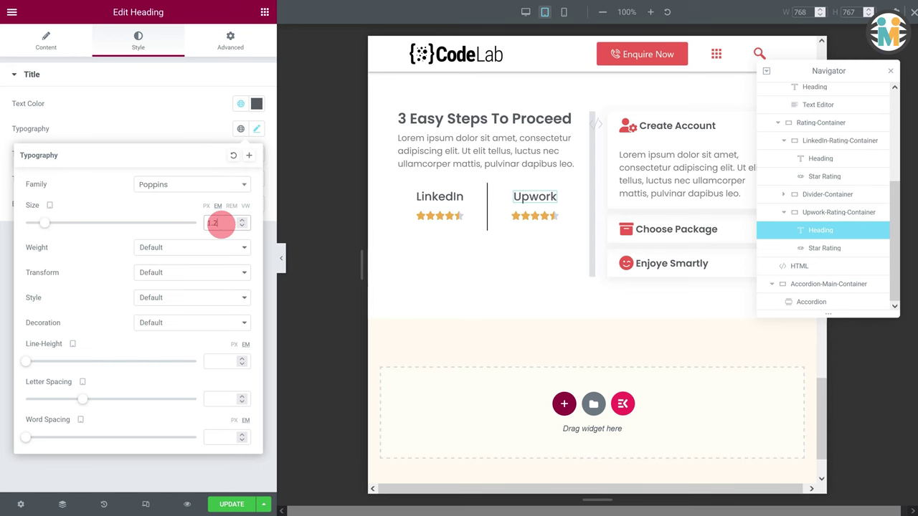
click(637, 128)
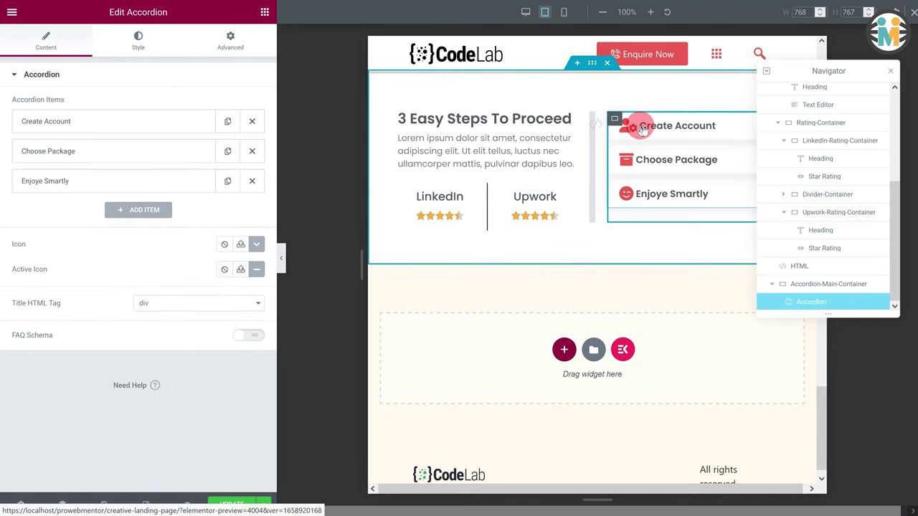
click(139, 39)
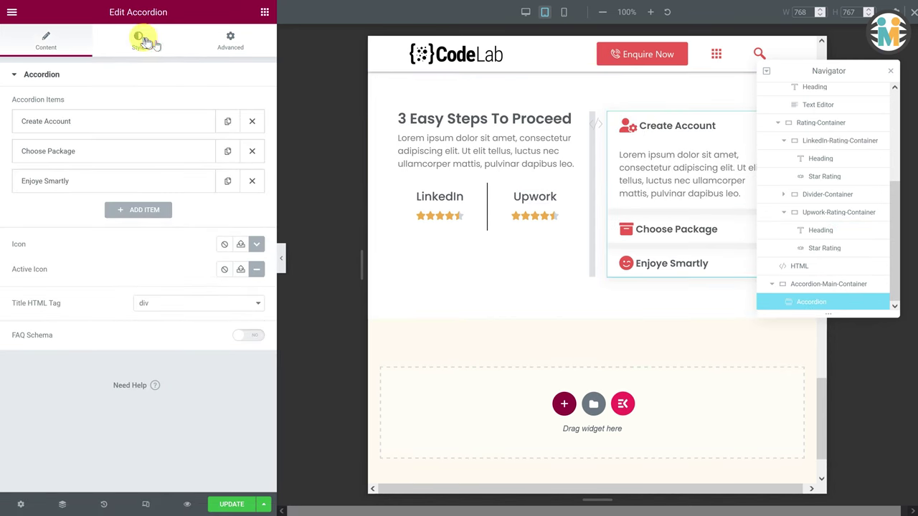
click(190, 179)
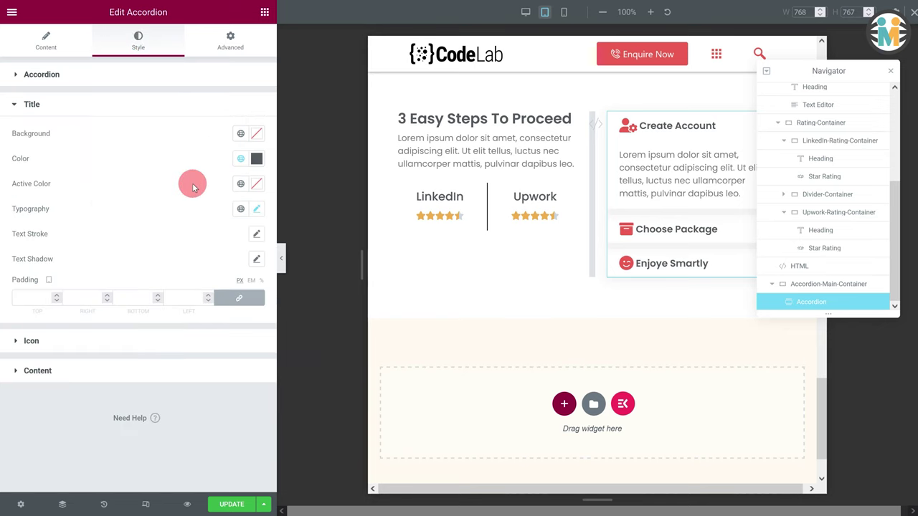
click(261, 212)
click(212, 303)
text(0.9)
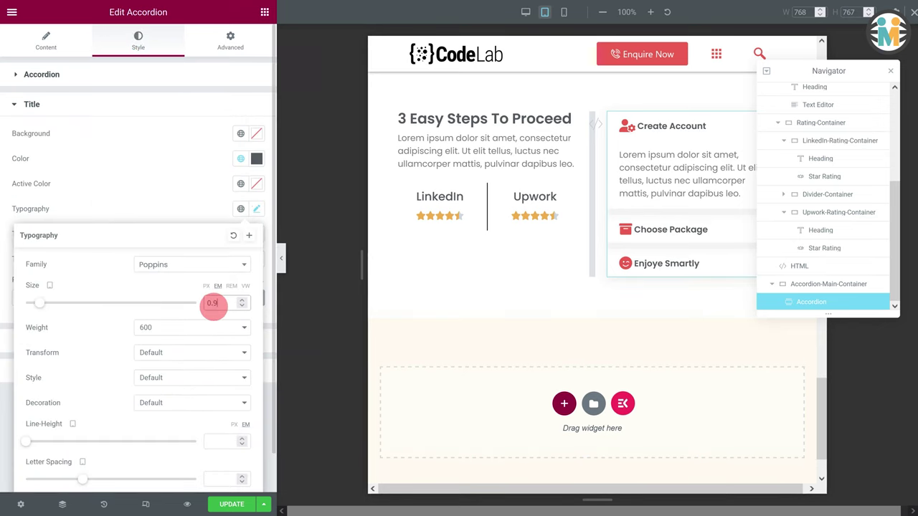
click(179, 187)
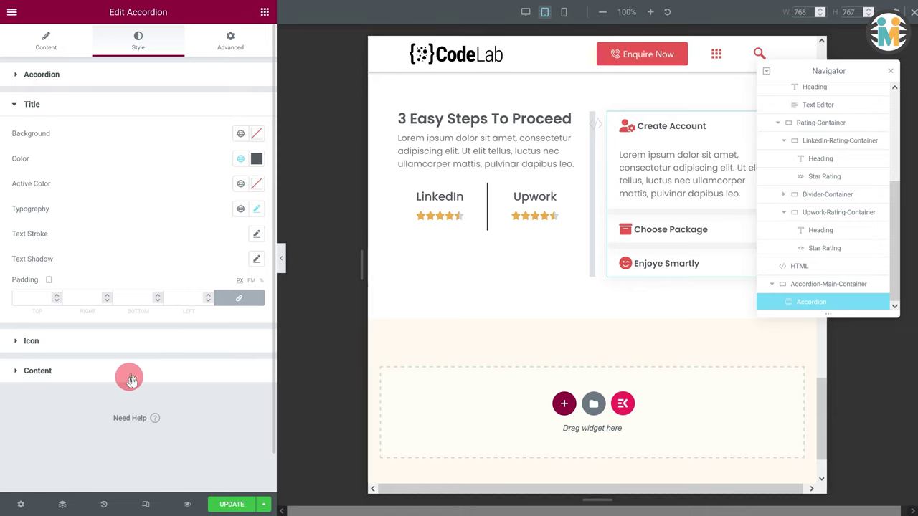
Set the accordion content to 0.8em, then preview the page at mobile width
click(129, 371)
click(256, 243)
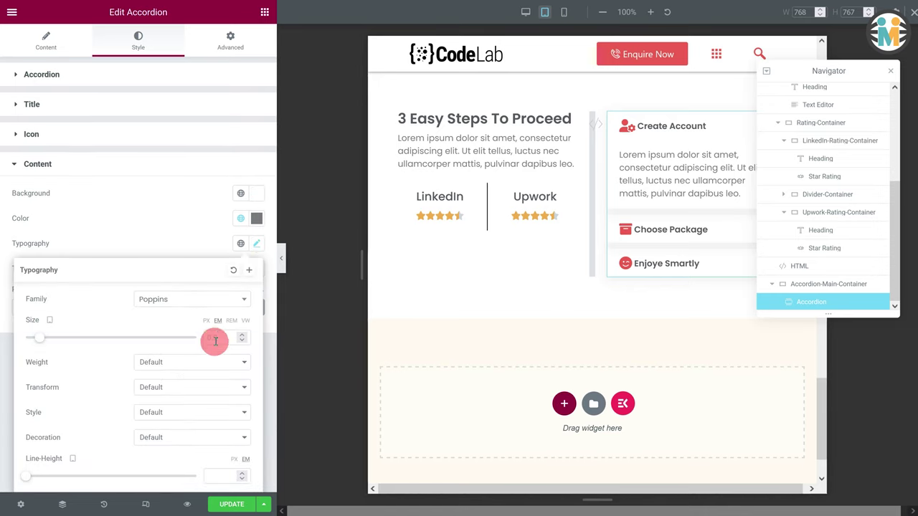
text(0.8)
click(173, 219)
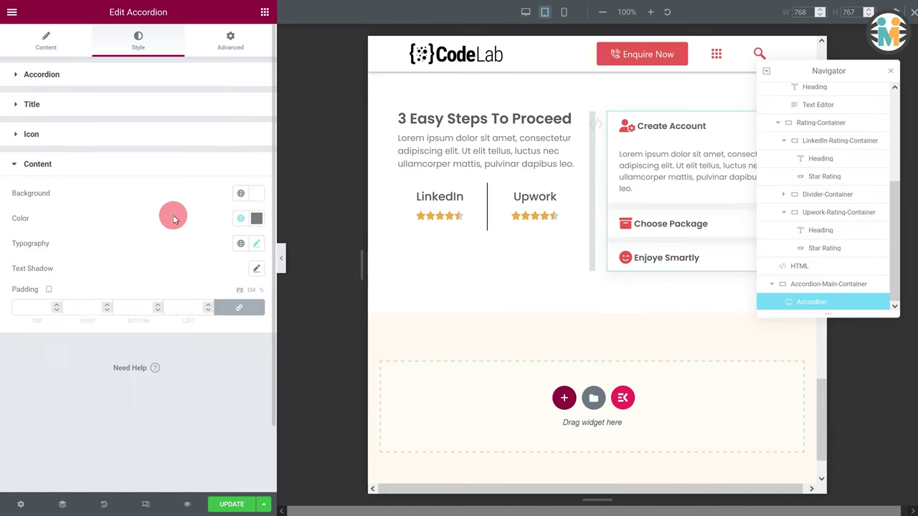
drag(277, 208, 188, 225)
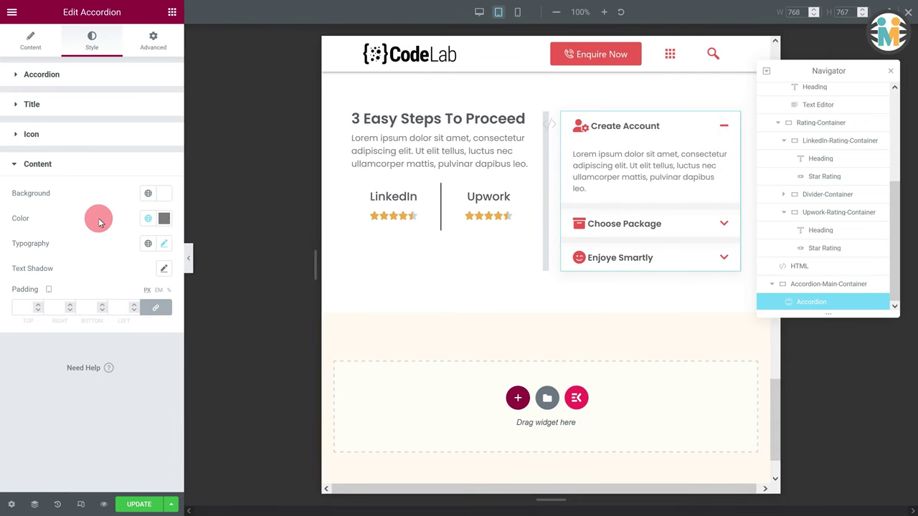
click(517, 15)
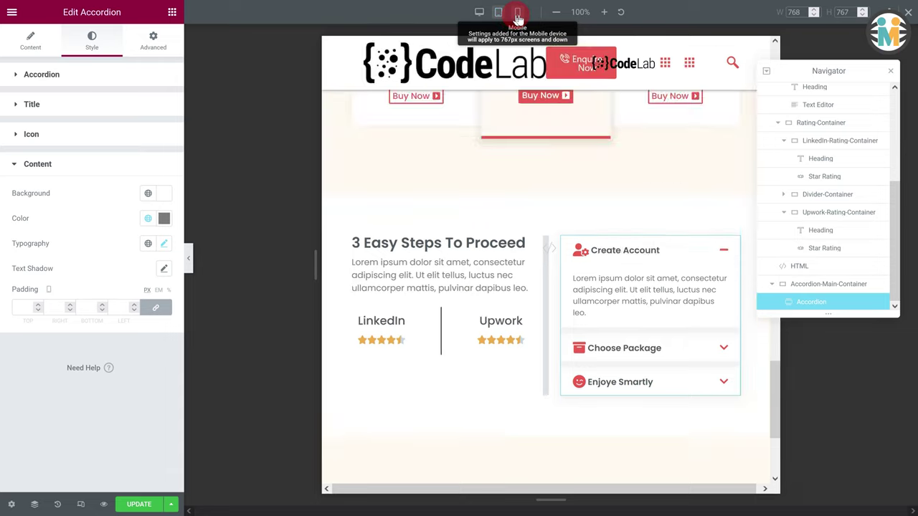